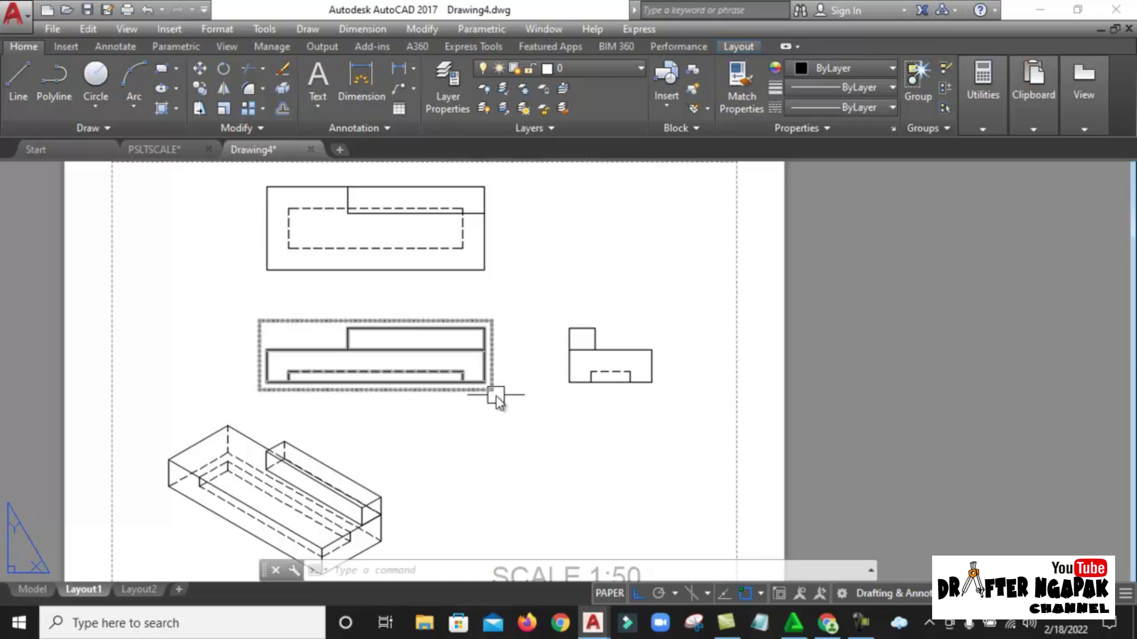
Step: Select the whole stepped block solid in model space
{"action": "scroll", "coordinate": [159, 521], "scroll_direction": "up", "scroll_amount": 2}
{"action": "scroll", "coordinate": [168, 526], "scroll_direction": "up", "scroll_amount": 2}
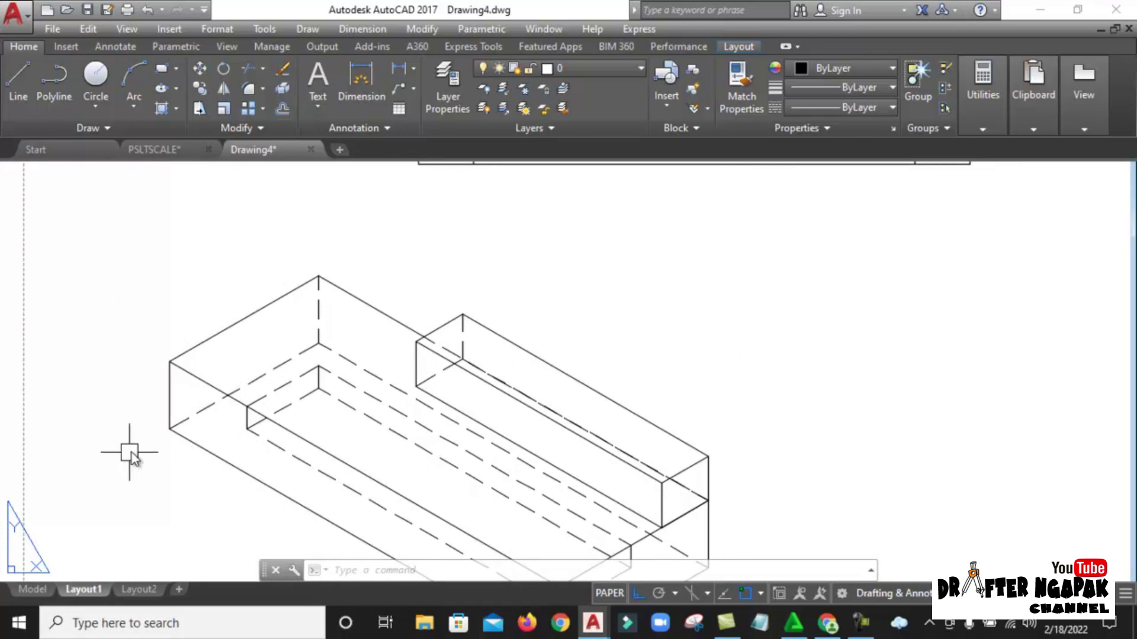
{"action": "middle_click_drag", "start_coordinate": [439, 363], "coordinate": [481, 327]}
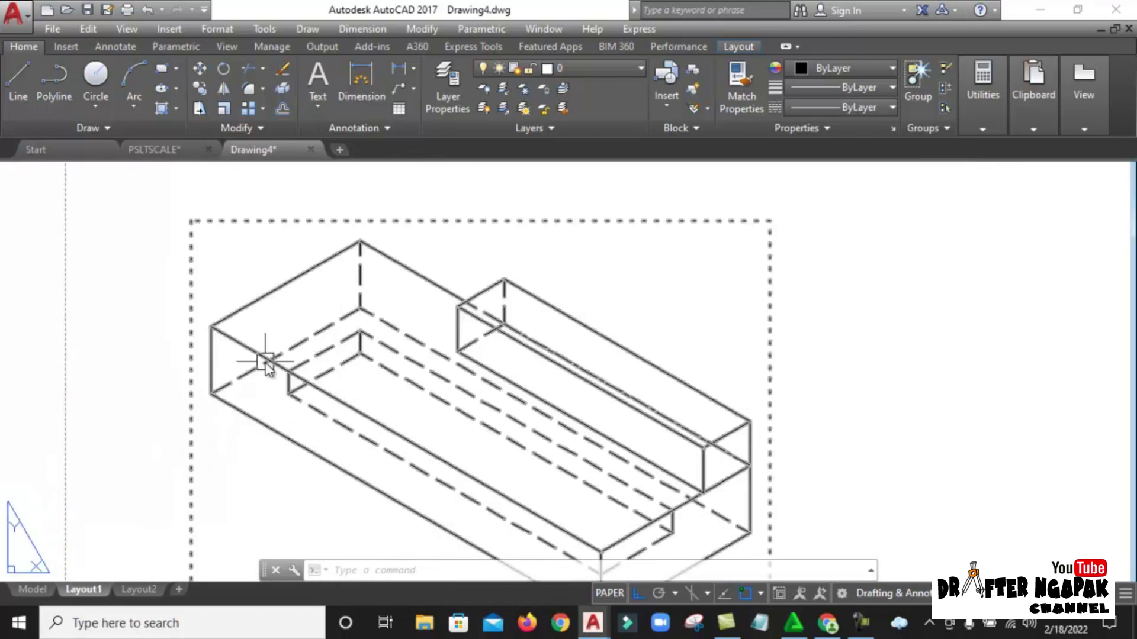
{"action": "scroll", "coordinate": [462, 373], "scroll_direction": "down", "scroll_amount": 4}
{"action": "scroll", "coordinate": [579, 355], "scroll_direction": "up", "scroll_amount": 2}
{"action": "middle_click_drag", "start_coordinate": [579, 355], "coordinate": [489, 367]}
{"action": "left_click", "coordinate": [37, 591]}
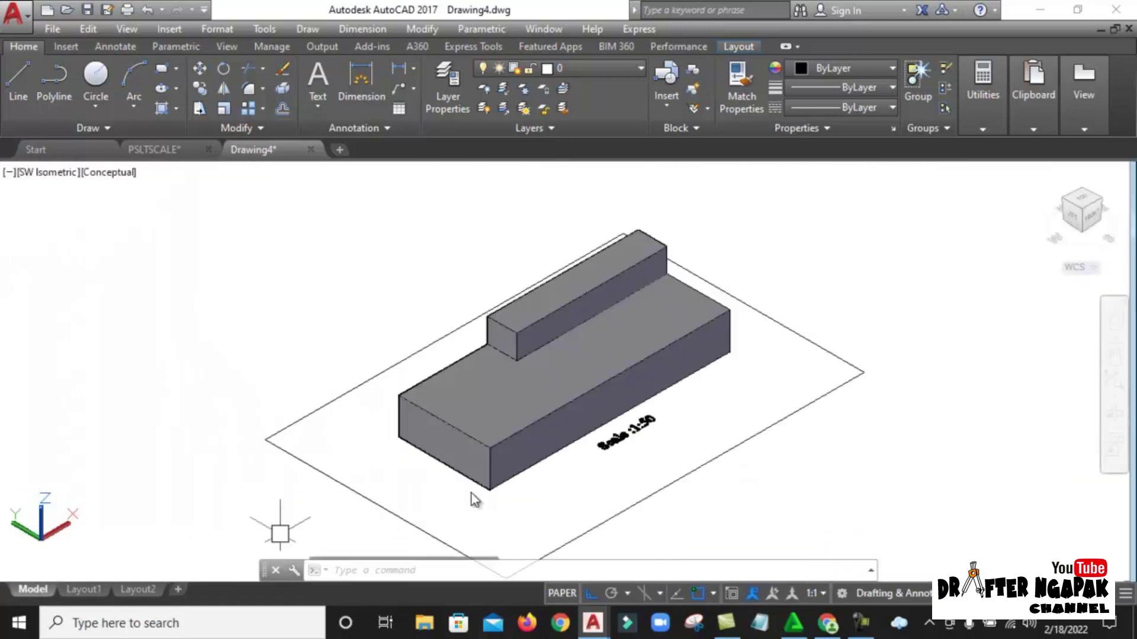
{"action": "left_click", "coordinate": [736, 380]}
{"action": "left_click", "coordinate": [562, 318]}
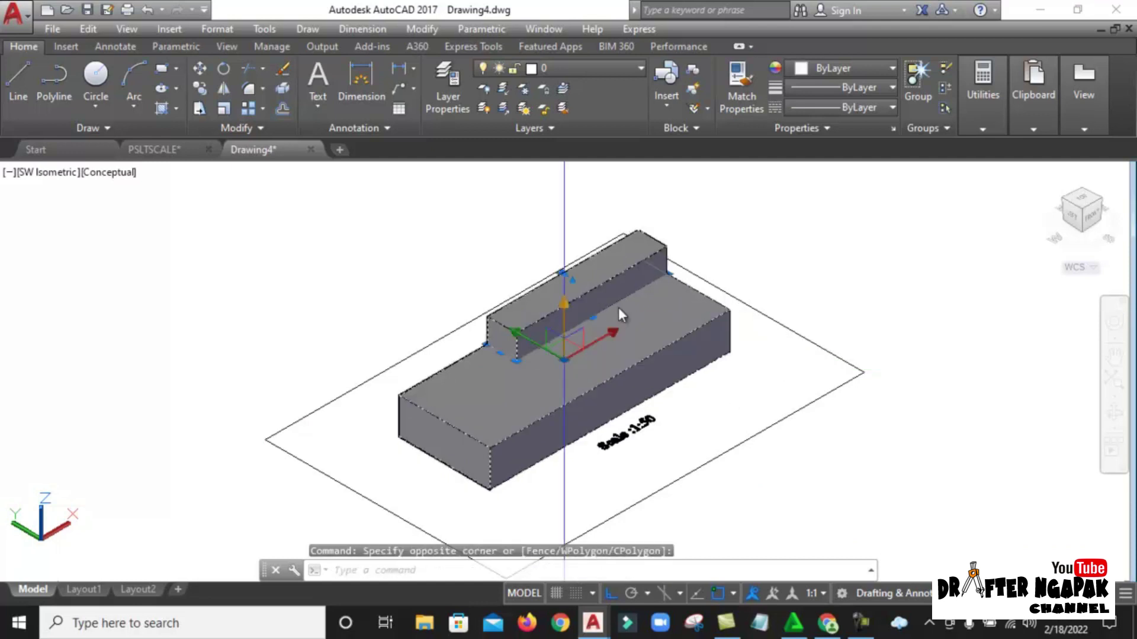
Step: Place a front base view of the block from model space on Layout1
{"action": "left_click", "coordinate": [1095, 125]}
{"action": "left_click", "coordinate": [1012, 186]}
{"action": "left_click", "coordinate": [1041, 216]}
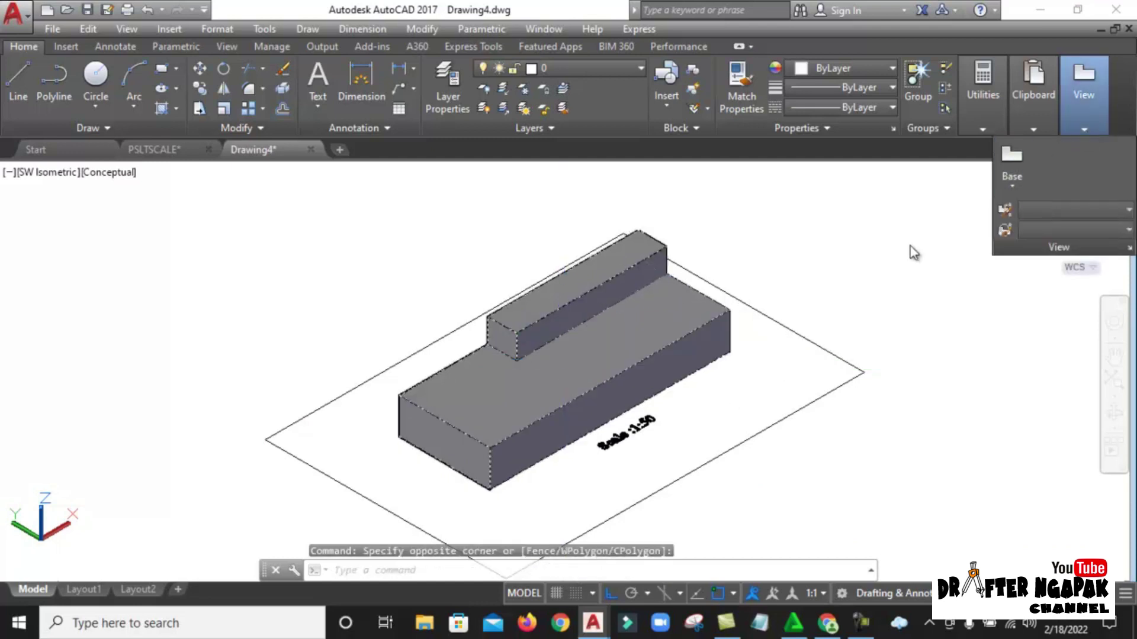
{"action": "key", "text": "Return"}
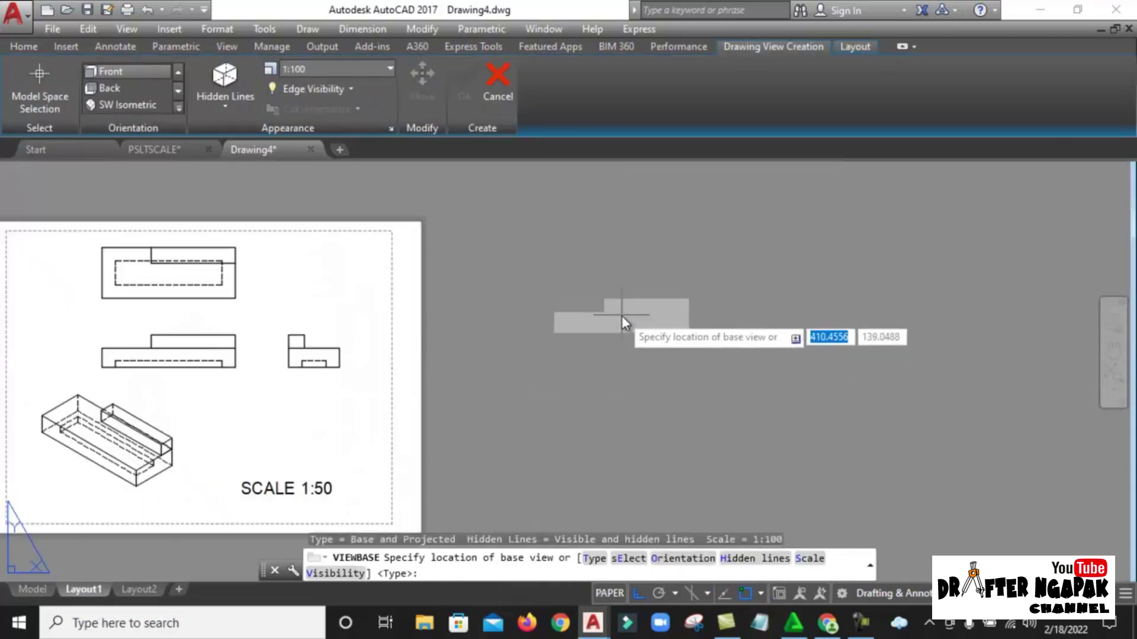
{"action": "left_click", "coordinate": [622, 318]}
{"action": "key", "text": "Return"}
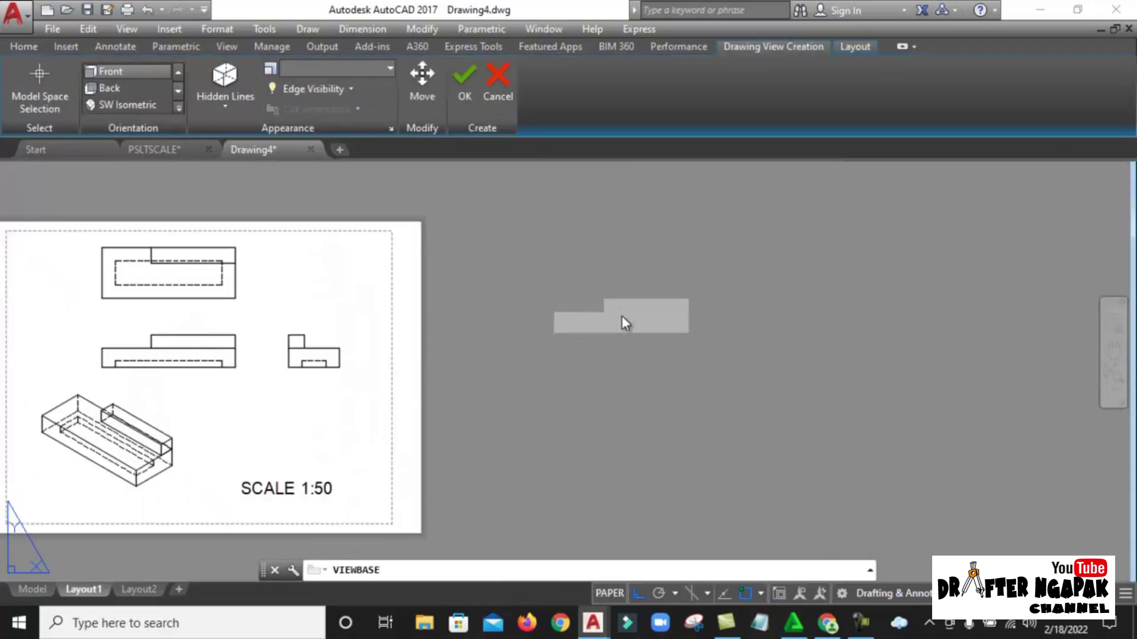
Step: Add an isometric projected view below-left of the front base view
{"action": "left_click", "coordinate": [532, 418]}
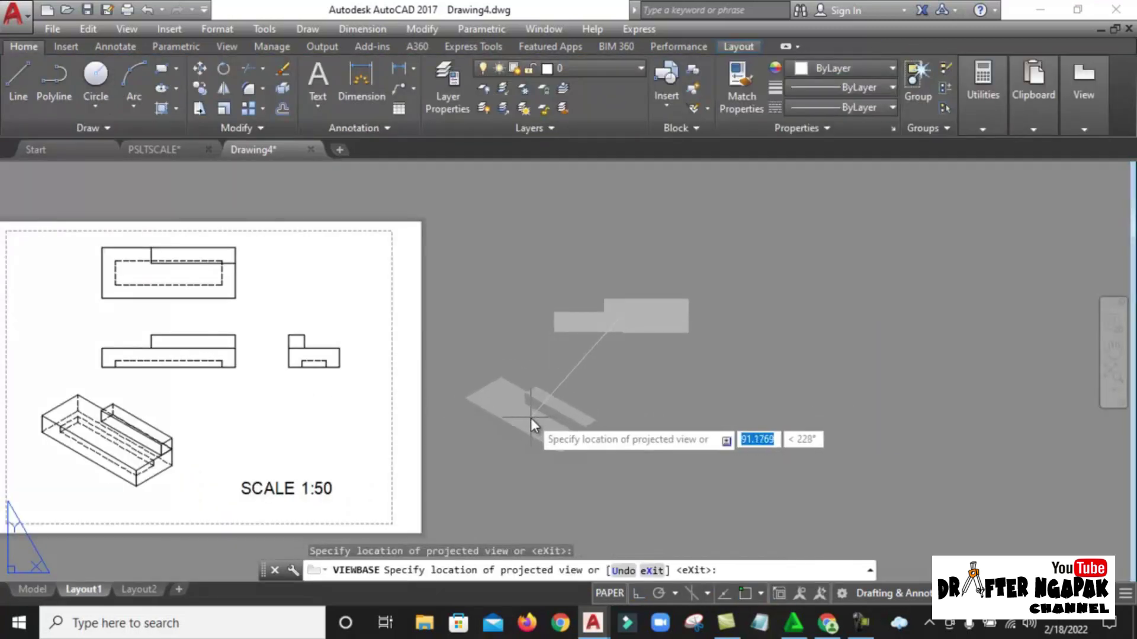
{"action": "scroll", "coordinate": [532, 421], "scroll_direction": "up", "scroll_amount": 3}
{"action": "key", "text": "Return"}
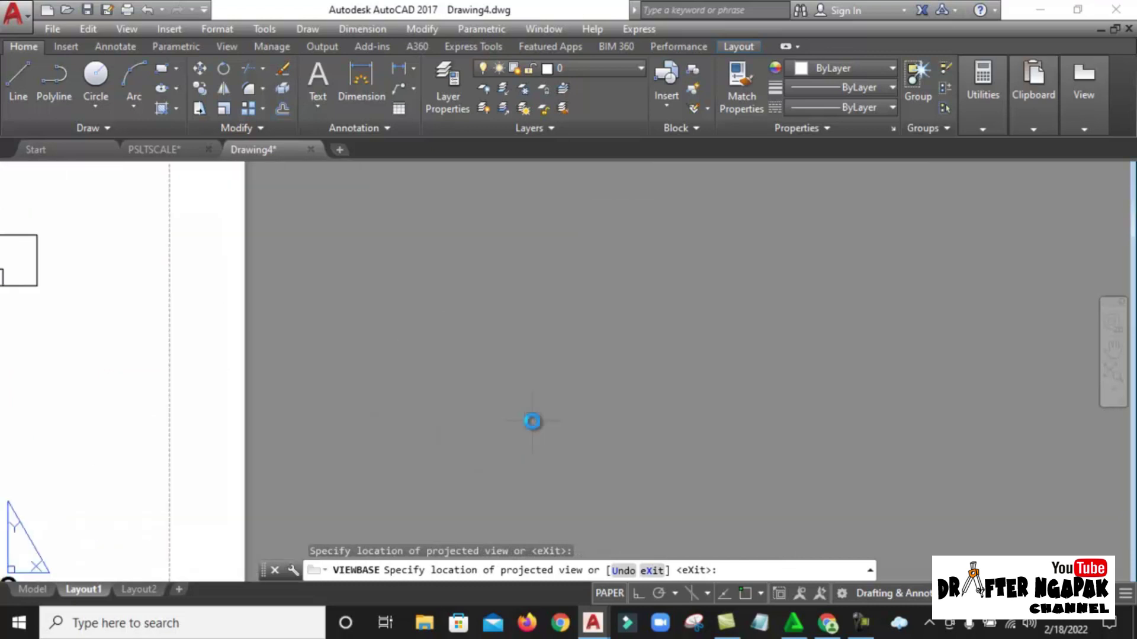
{"action": "scroll", "coordinate": [847, 327], "scroll_direction": "down", "scroll_amount": 1}
{"action": "scroll", "coordinate": [843, 385], "scroll_direction": "up", "scroll_amount": 2}
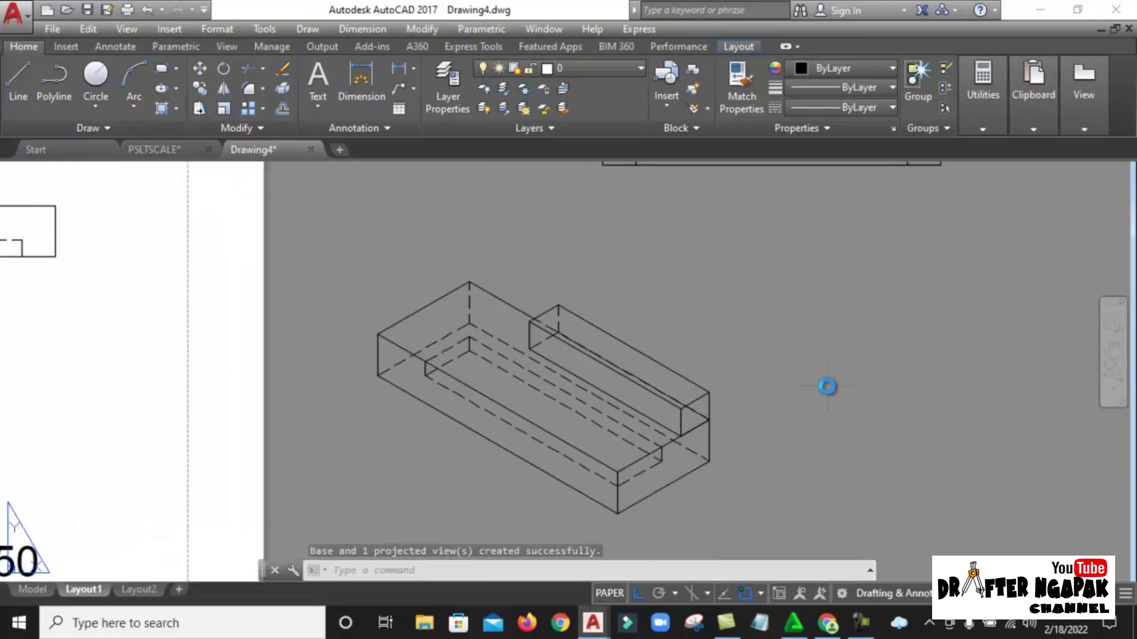
{"action": "scroll", "coordinate": [776, 398], "scroll_direction": "down", "scroll_amount": 2}
{"action": "middle_click_drag", "start_coordinate": [790, 342], "coordinate": [764, 356]}
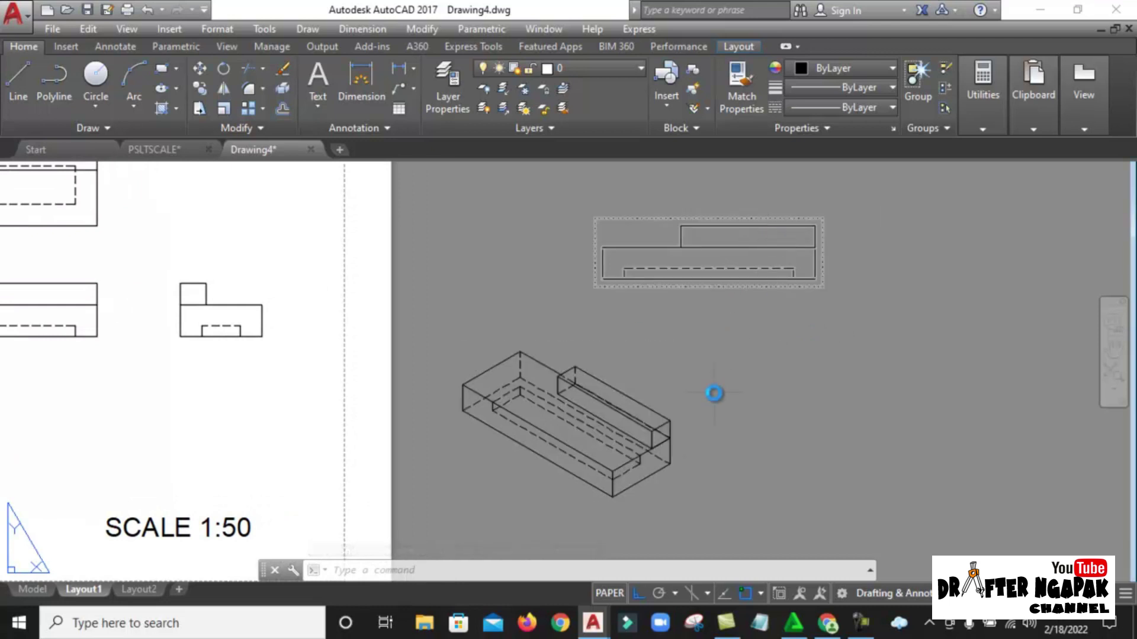
{"action": "scroll", "coordinate": [560, 480], "scroll_direction": "up", "scroll_amount": 2}
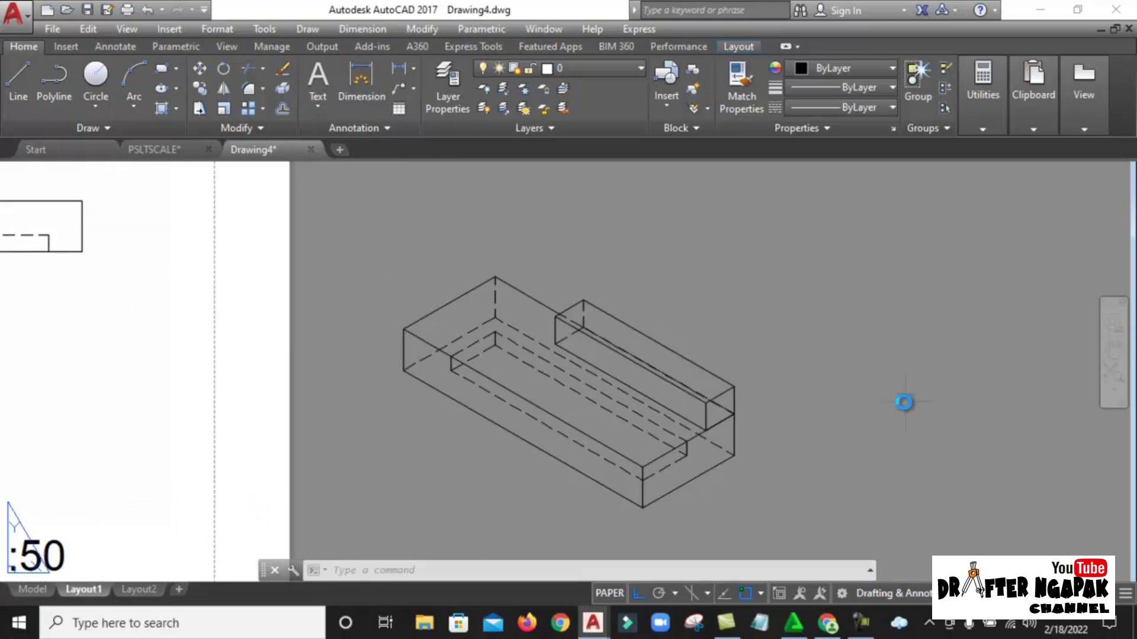
{"action": "mouse_move", "coordinate": [852, 388]}
{"action": "middle_mouse_down"}
{"action": "mouse_move", "coordinate": [850, 376]}
{"action": "mouse_move", "coordinate": [863, 377]}
{"action": "middle_mouse_up"}
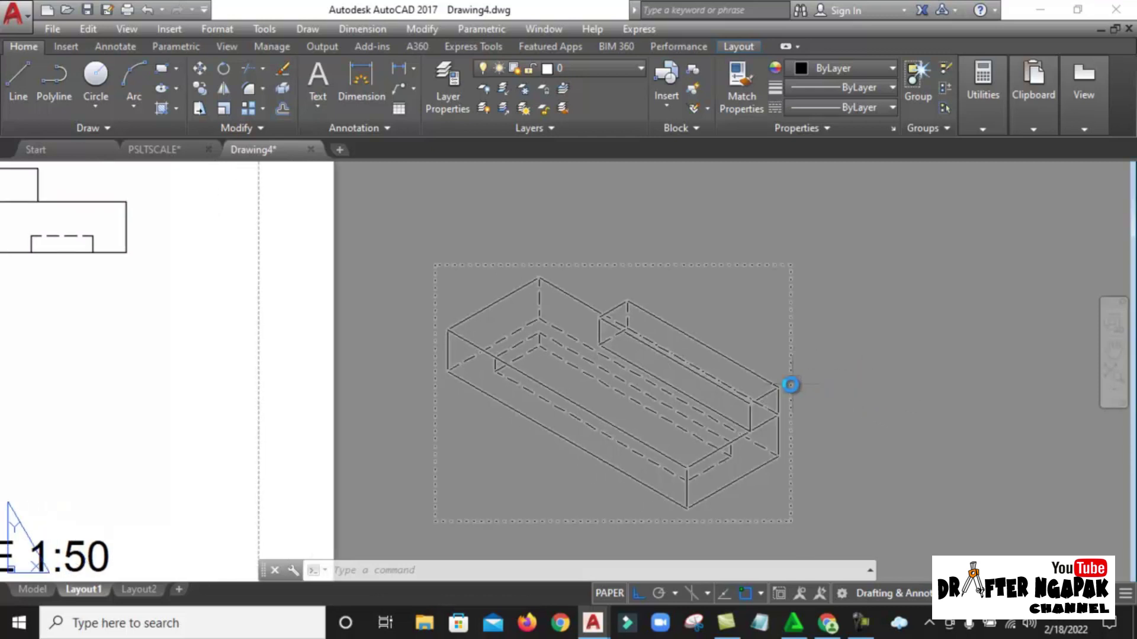
{"action": "scroll", "coordinate": [358, 386], "scroll_direction": "up", "scroll_amount": 2}
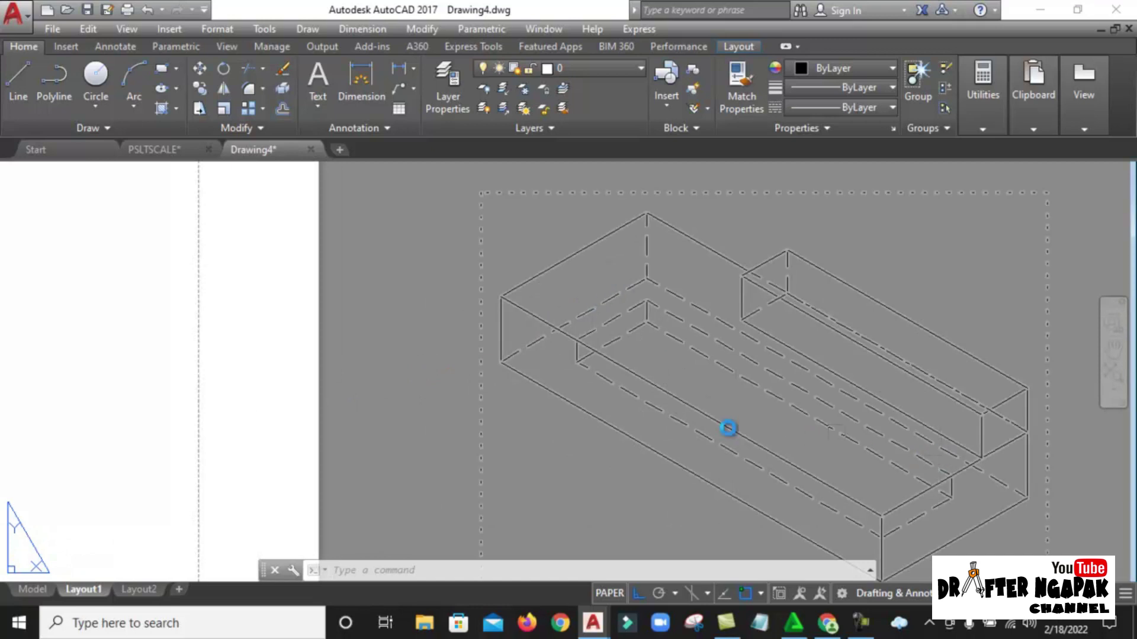
{"action": "scroll", "coordinate": [472, 420], "scroll_direction": "down", "scroll_amount": 2}
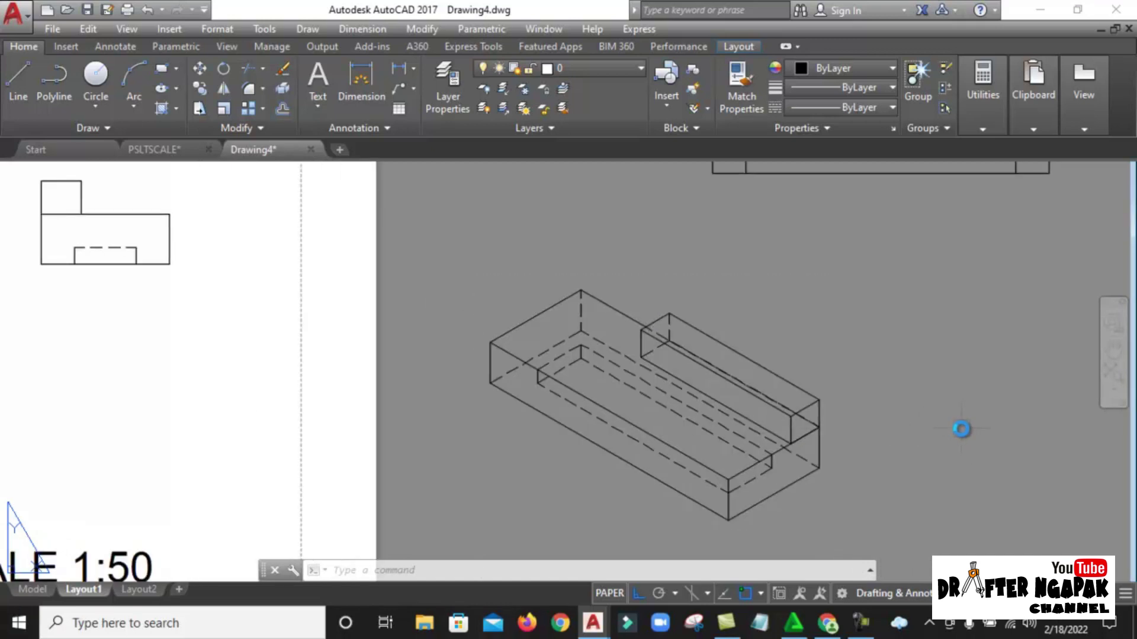
{"action": "scroll", "coordinate": [804, 384], "scroll_direction": "down", "scroll_amount": 2}
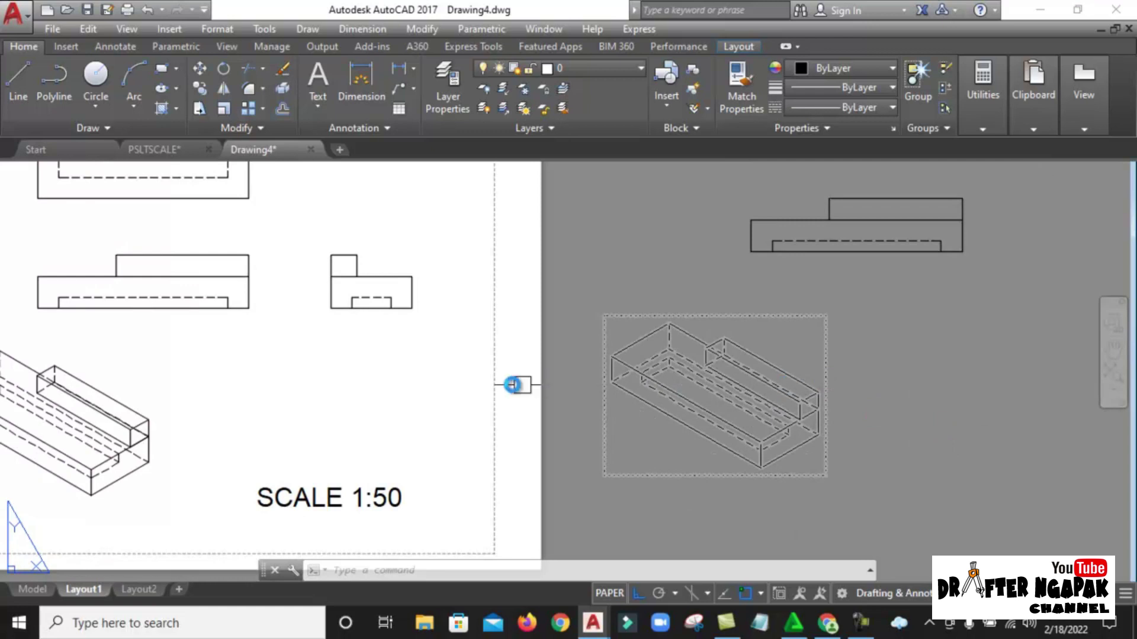
{"action": "middle_click", "coordinate": [511, 383]}
{"action": "middle_click", "coordinate": [511, 383]}
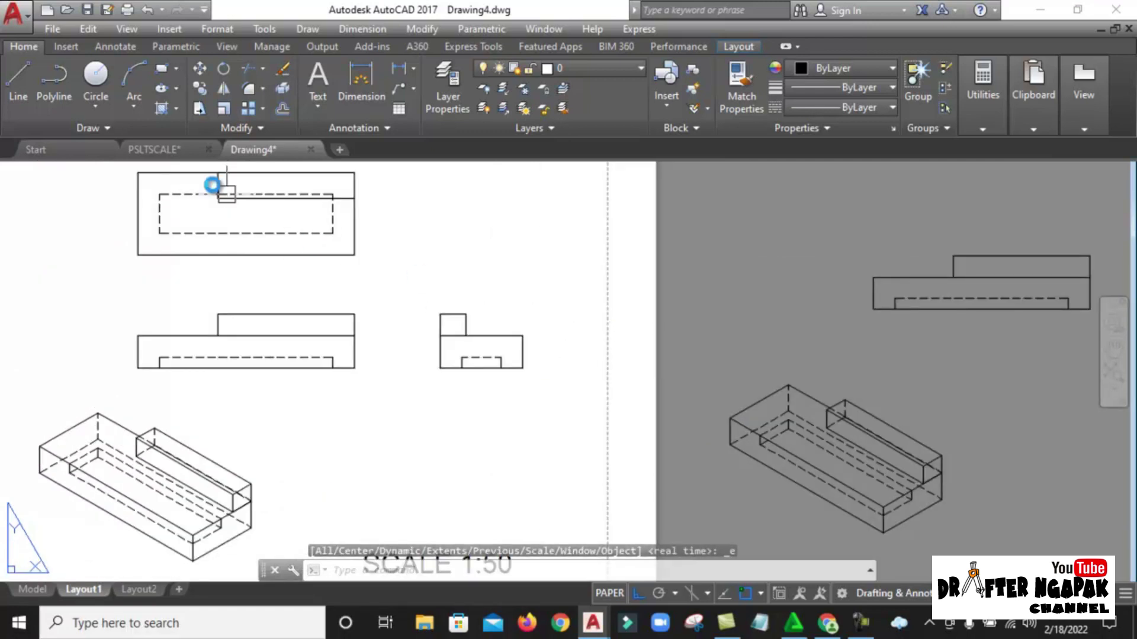
{"action": "left_click", "coordinate": [152, 150]}
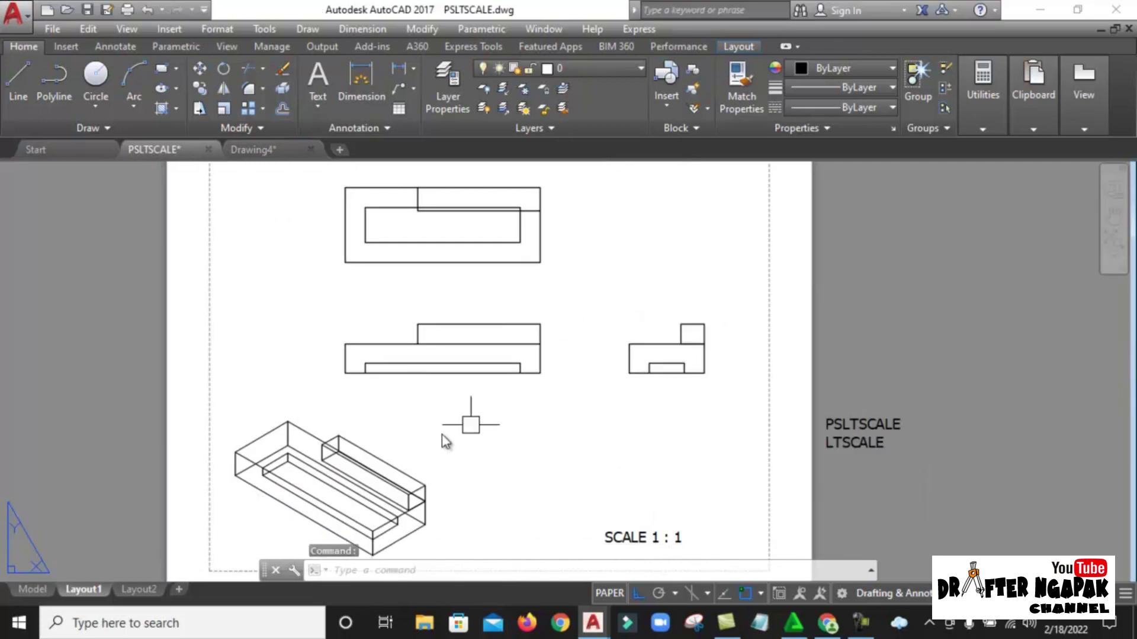
Step: Select the stepped solid in the PSLTSCALE drawing's model space
{"action": "scroll", "coordinate": [272, 521], "scroll_direction": "up", "scroll_amount": 4}
{"action": "scroll", "coordinate": [269, 448], "scroll_direction": "down", "scroll_amount": 2}
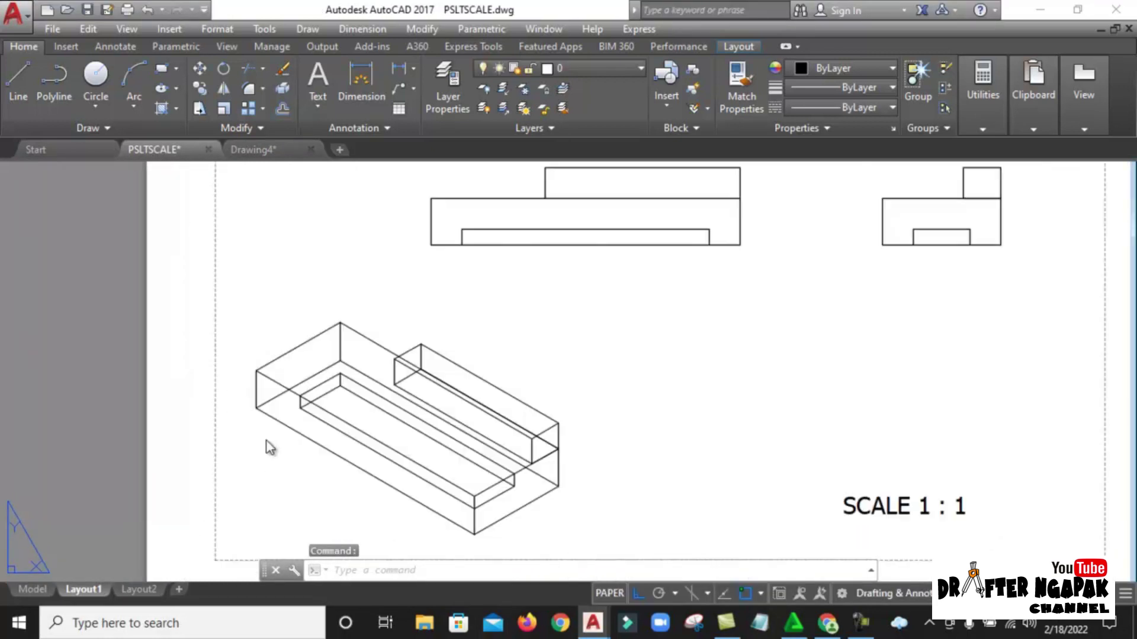
{"action": "scroll", "coordinate": [302, 429], "scroll_direction": "up", "scroll_amount": 2}
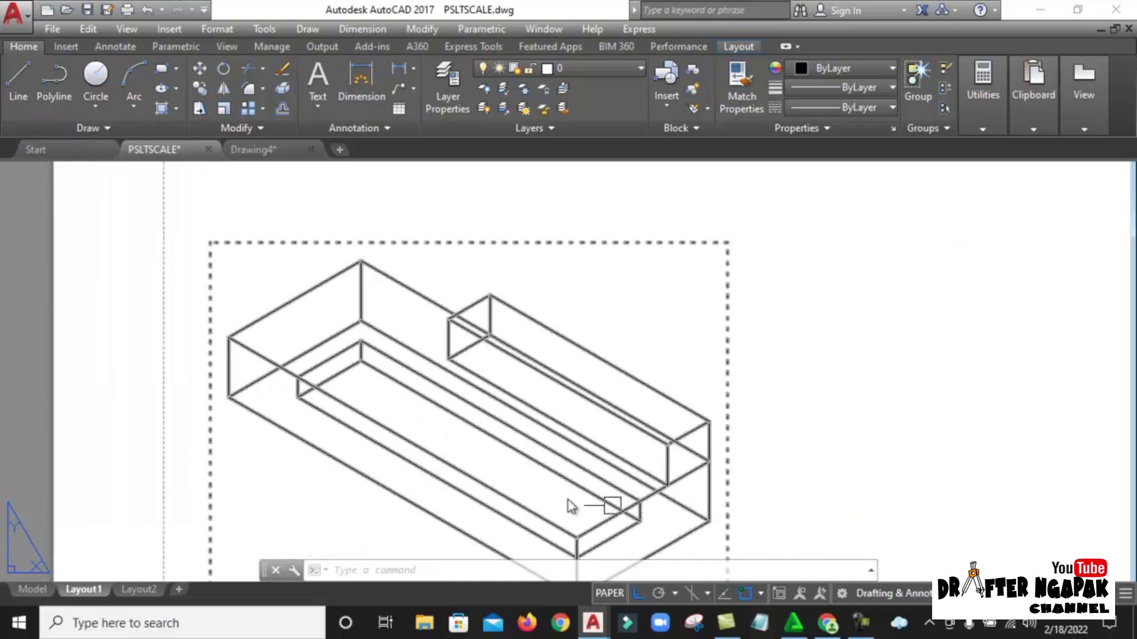
{"action": "left_click", "coordinate": [33, 589]}
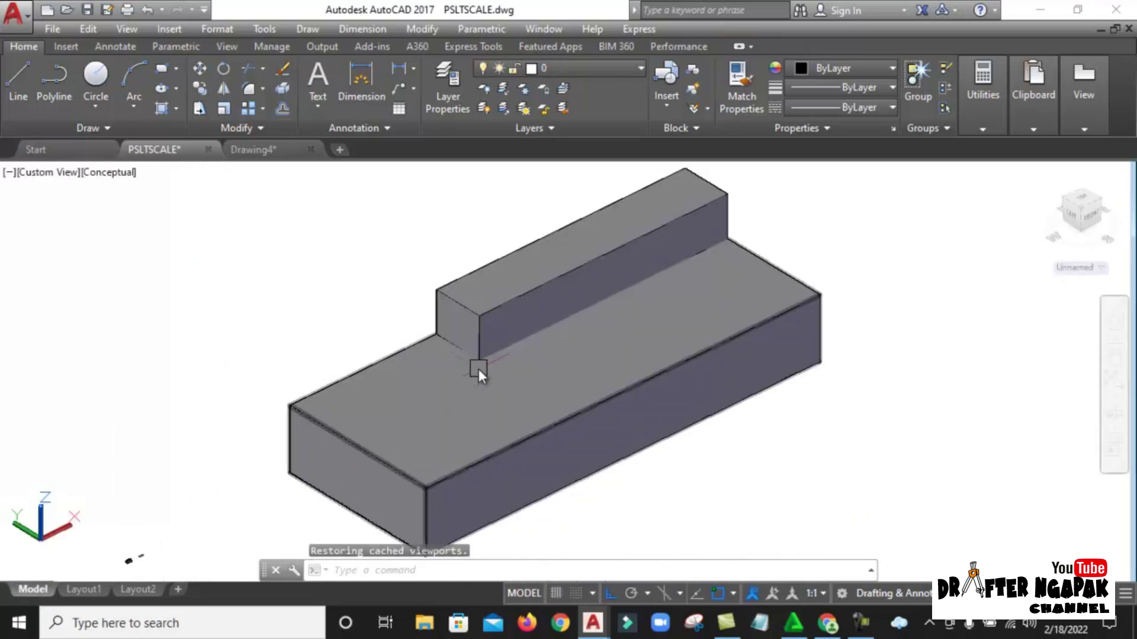
{"action": "left_click", "coordinate": [888, 515]}
{"action": "left_click", "coordinate": [355, 317]}
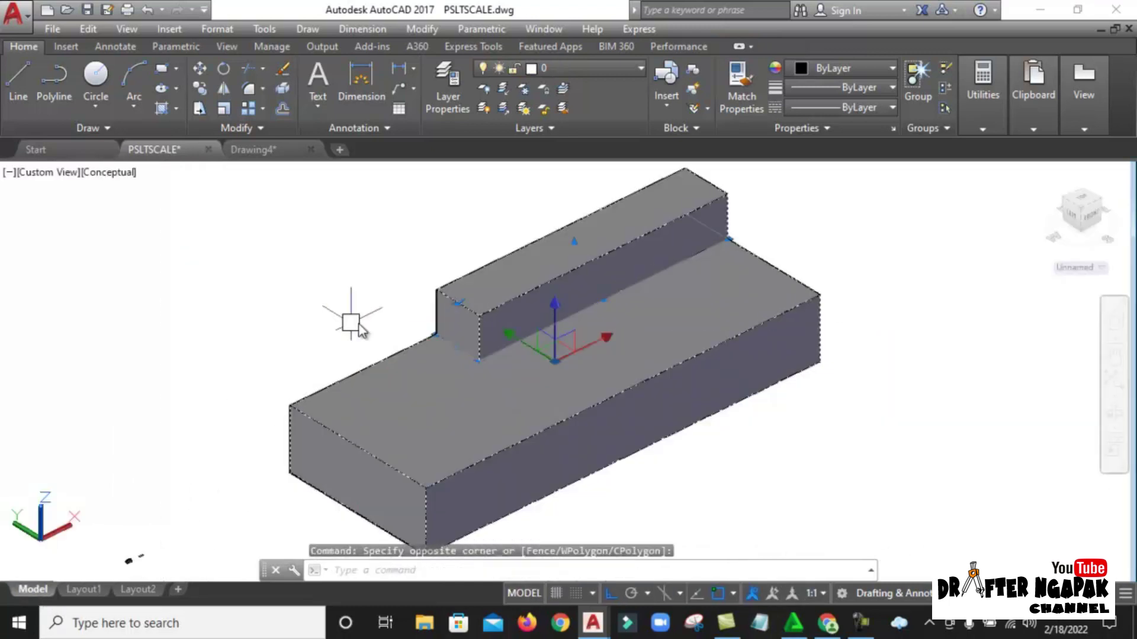
Step: Orbit the block briefly, exit orbit, and return to the SCALE 1:1 Layout1 sheet
{"action": "left_click", "coordinate": [1102, 408]}
{"action": "mouse_move", "coordinate": [741, 424]}
{"action": "left_mouse_down"}
{"action": "mouse_move", "coordinate": [546, 429]}
{"action": "mouse_move", "coordinate": [515, 307]}
{"action": "mouse_move", "coordinate": [482, 325]}
{"action": "mouse_move", "coordinate": [520, 448]}
{"action": "mouse_move", "coordinate": [540, 436]}
{"action": "left_mouse_up"}
{"action": "right_click", "coordinate": [541, 436]}
{"action": "left_click", "coordinate": [579, 120]}
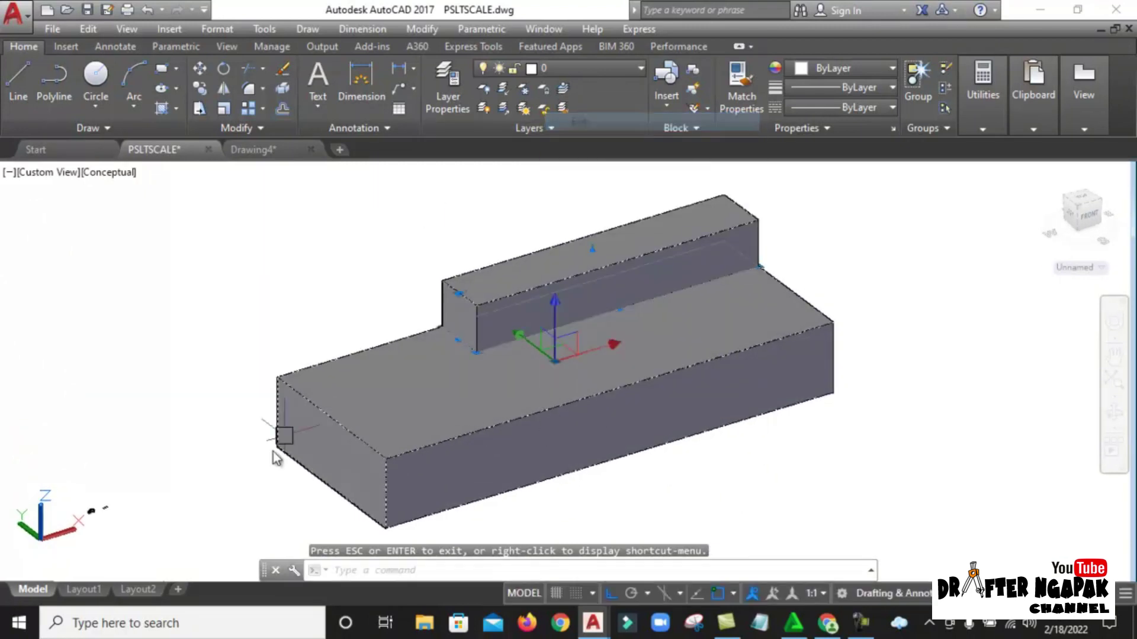
{"action": "left_click", "coordinate": [84, 589]}
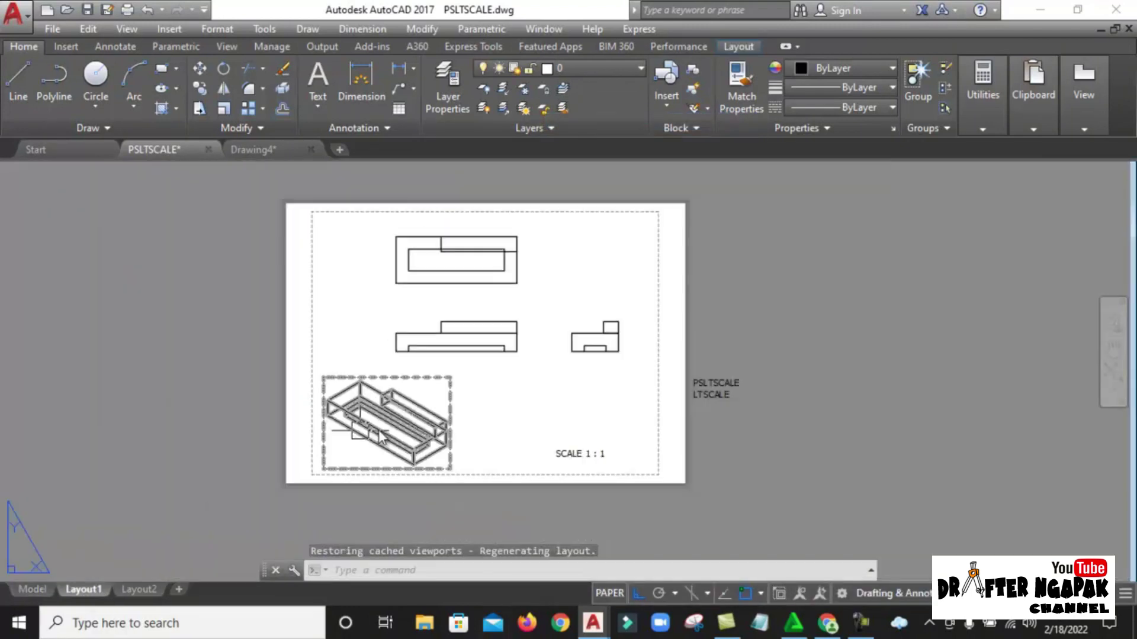
Step: Zoom in on Layout1, then show the shaded stepped block in model space
{"action": "scroll", "coordinate": [496, 333], "scroll_direction": "up", "scroll_amount": 2}
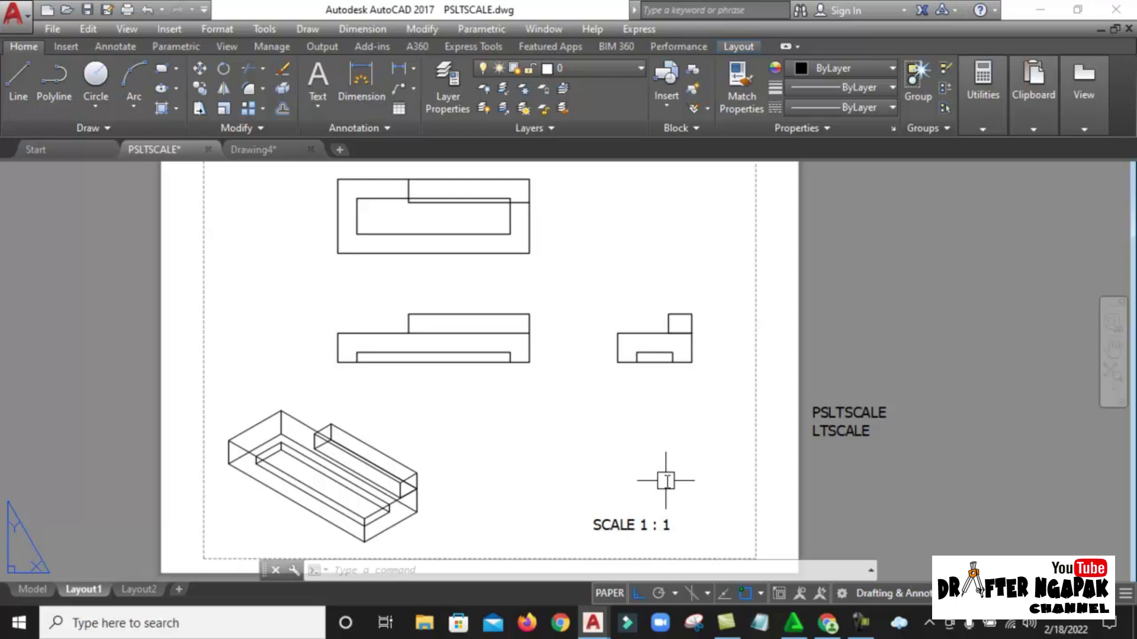
{"action": "left_click", "coordinate": [33, 588]}
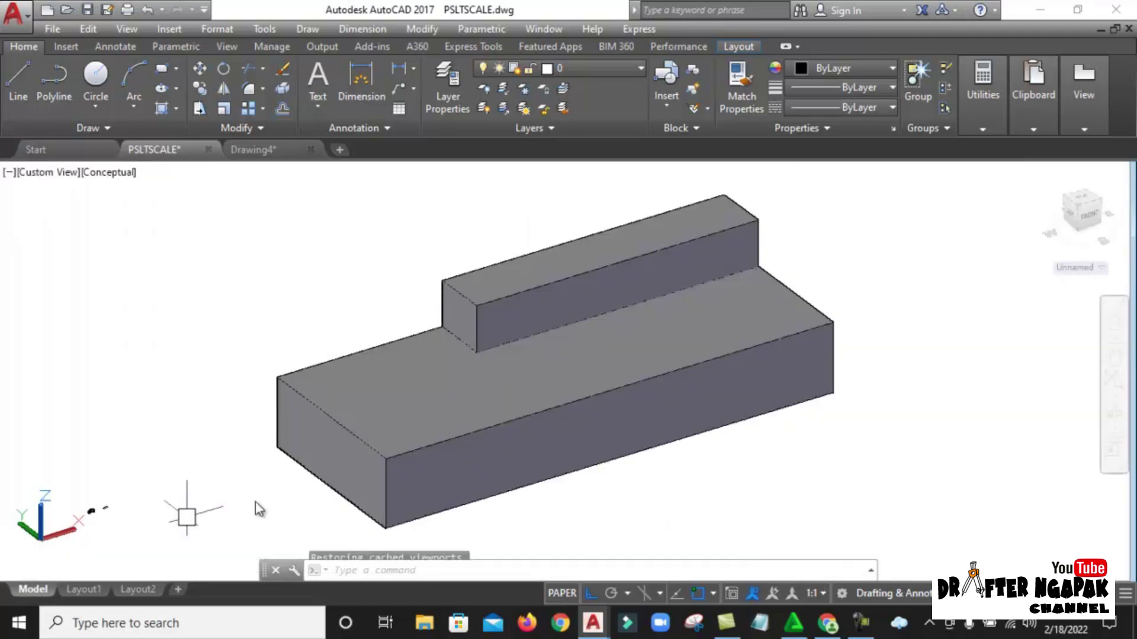
Step: Zoom around the PSLTSCALE 3D block, then bring up Drawing4's SCALE 1:50 layout
{"action": "scroll", "coordinate": [613, 374], "scroll_direction": "down", "scroll_amount": 2}
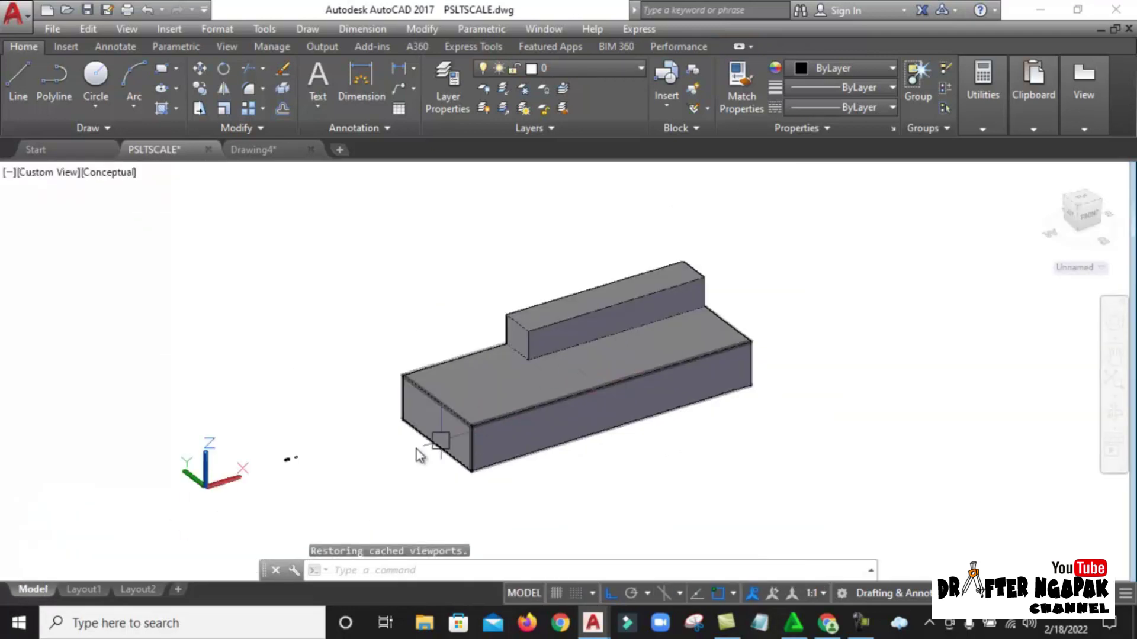
{"action": "scroll", "coordinate": [361, 432], "scroll_direction": "up", "scroll_amount": 1}
{"action": "scroll", "coordinate": [439, 433], "scroll_direction": "up", "scroll_amount": 1}
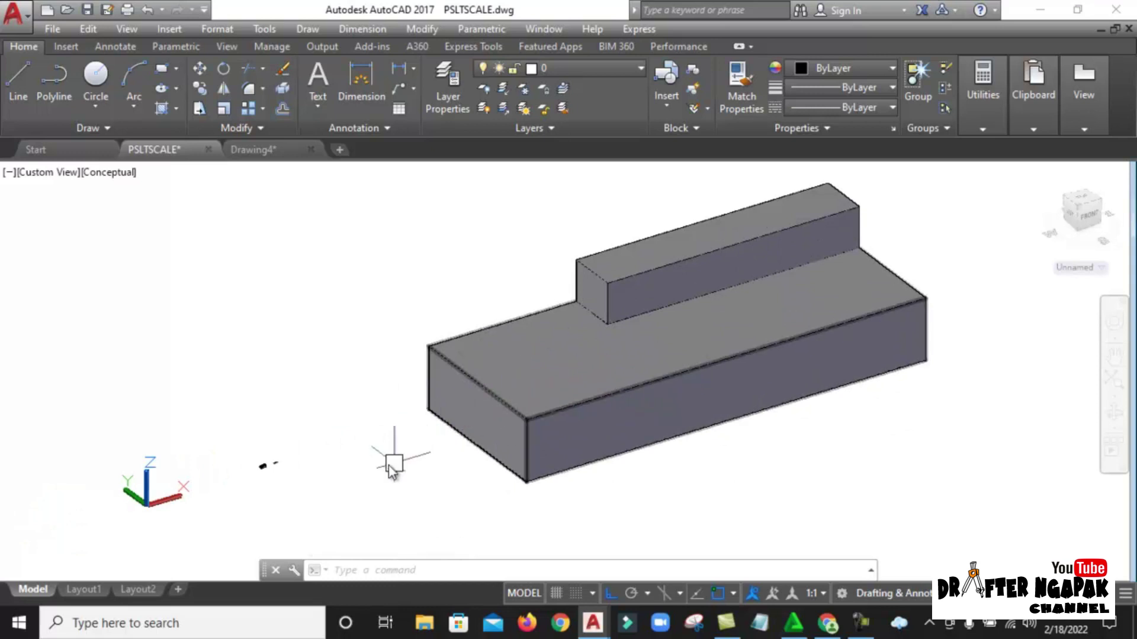
{"action": "scroll", "coordinate": [119, 501], "scroll_direction": "up", "scroll_amount": 2}
{"action": "scroll", "coordinate": [282, 485], "scroll_direction": "down", "scroll_amount": 1}
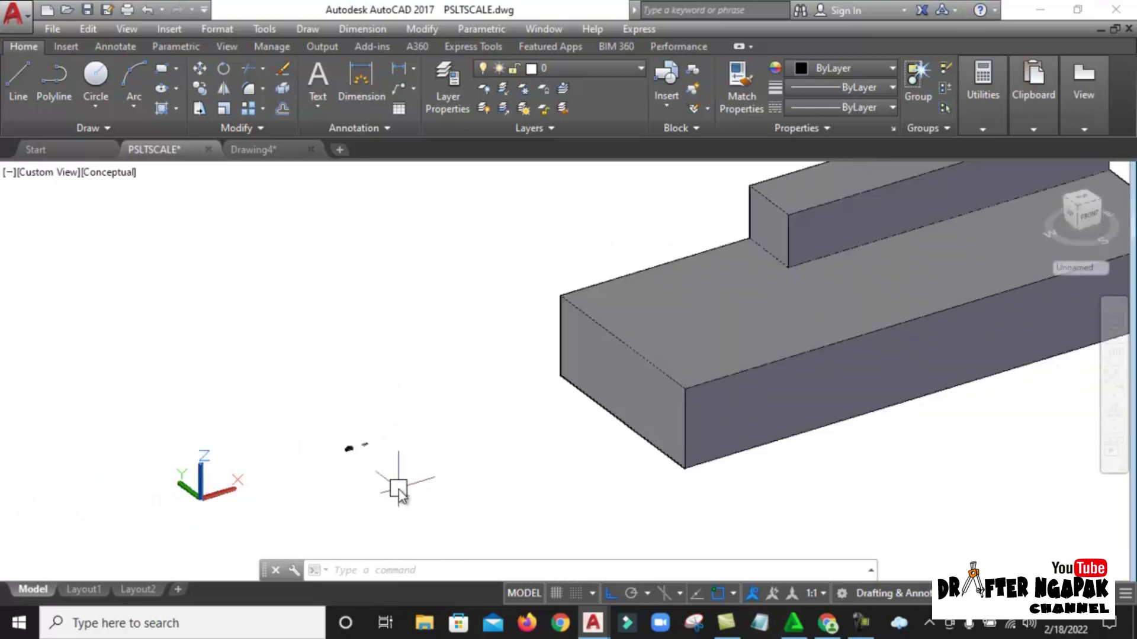
{"action": "scroll", "coordinate": [349, 459], "scroll_direction": "up", "scroll_amount": 2}
{"action": "scroll", "coordinate": [349, 450], "scroll_direction": "up", "scroll_amount": 2}
{"action": "scroll", "coordinate": [379, 441], "scroll_direction": "up", "scroll_amount": 3}
{"action": "scroll", "coordinate": [415, 429], "scroll_direction": "up", "scroll_amount": 1}
{"action": "scroll", "coordinate": [421, 370], "scroll_direction": "down", "scroll_amount": 2}
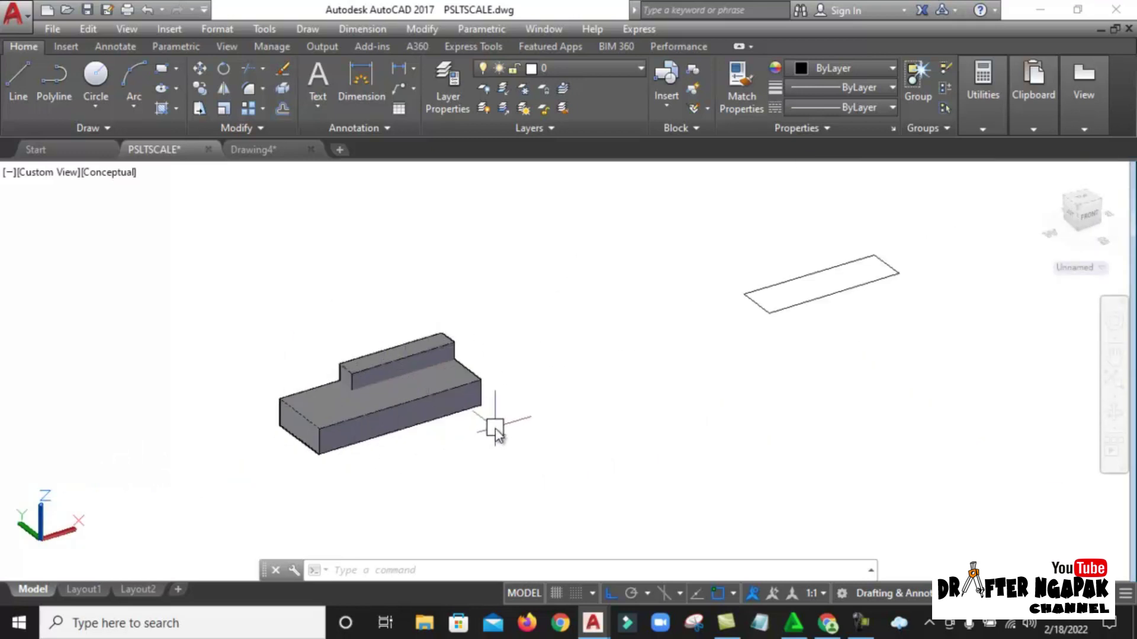
{"action": "scroll", "coordinate": [503, 420], "scroll_direction": "down", "scroll_amount": 2}
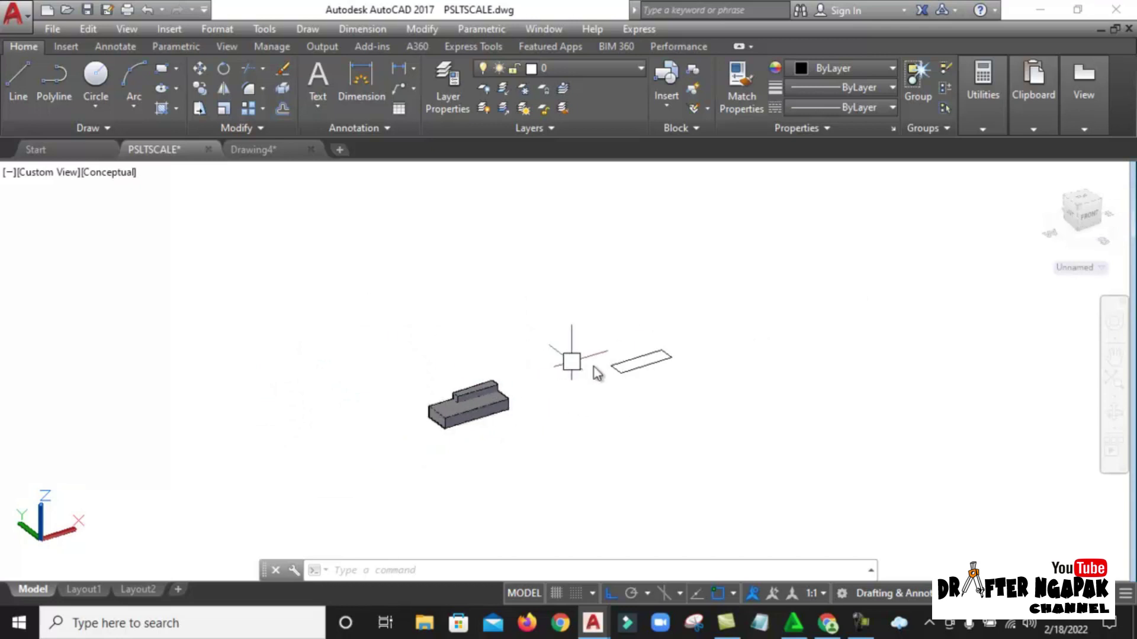
{"action": "scroll", "coordinate": [574, 362], "scroll_direction": "up", "scroll_amount": 3}
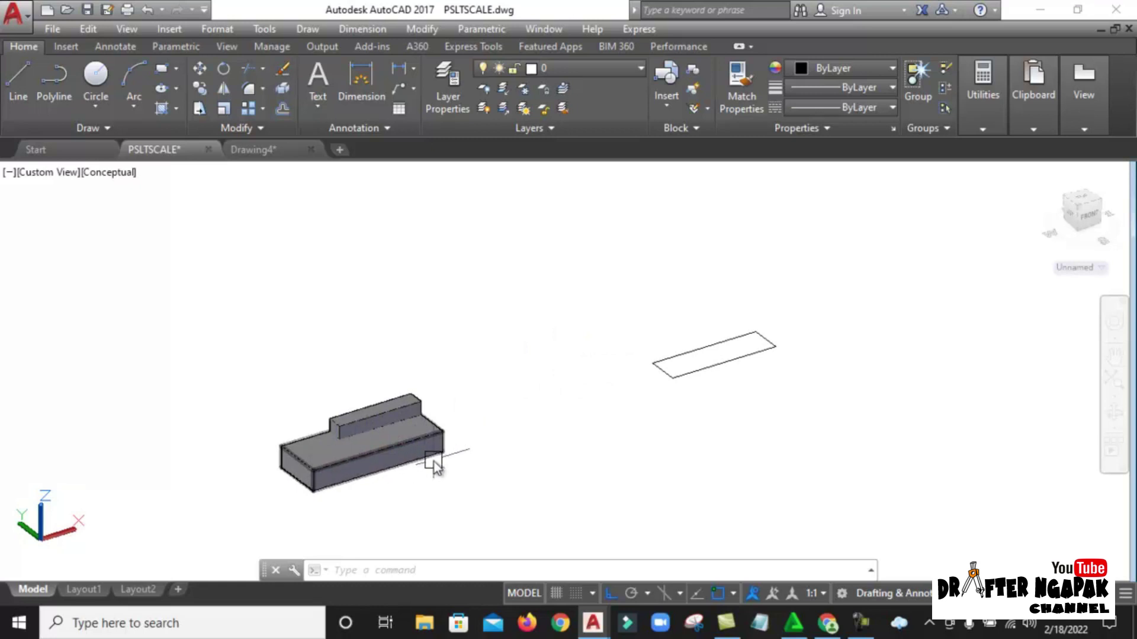
{"action": "scroll", "coordinate": [438, 451], "scroll_direction": "down", "scroll_amount": 2}
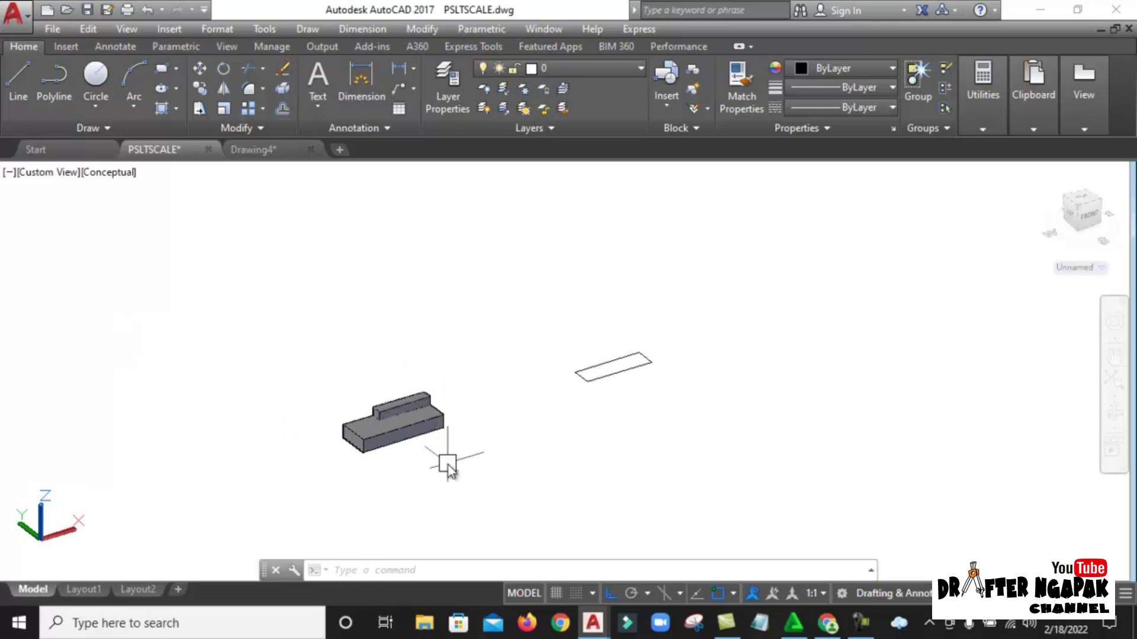
{"action": "left_click", "coordinate": [256, 149]}
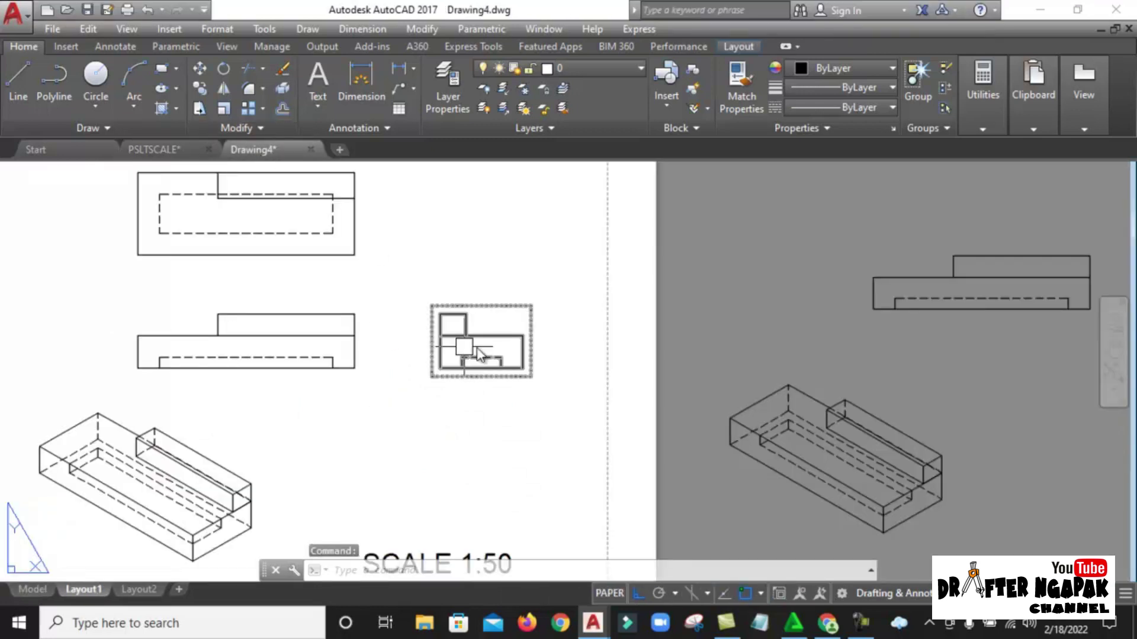
Step: Return to PSLTSCALE and centre the shaded stepped block in the viewport
{"action": "scroll", "coordinate": [478, 354], "scroll_direction": "down", "scroll_amount": 3}
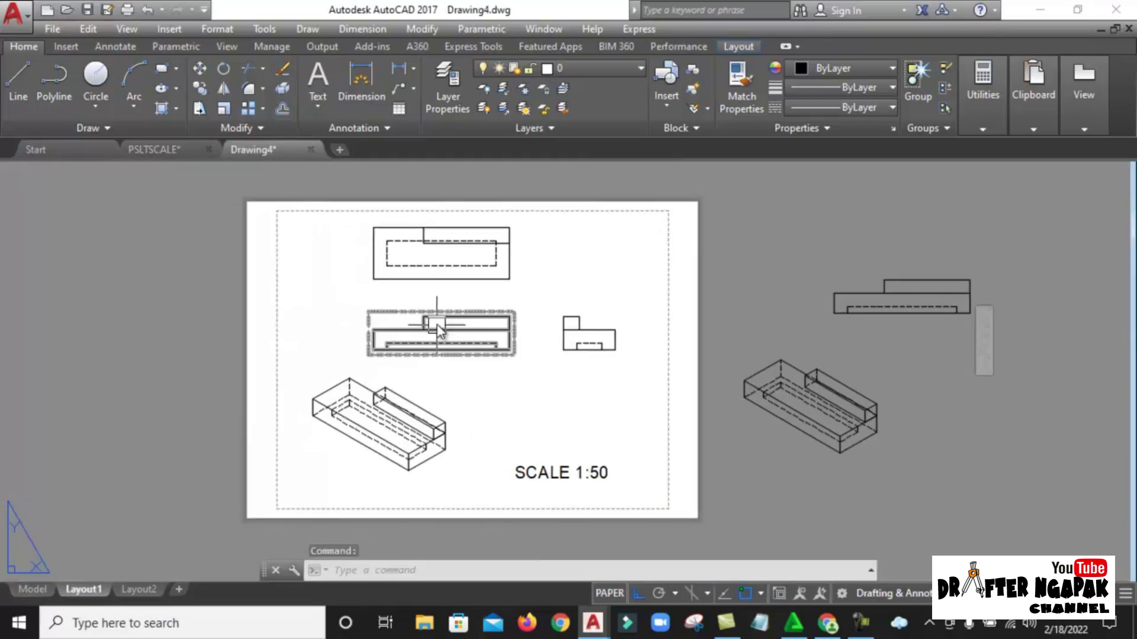
{"action": "left_click", "coordinate": [167, 151]}
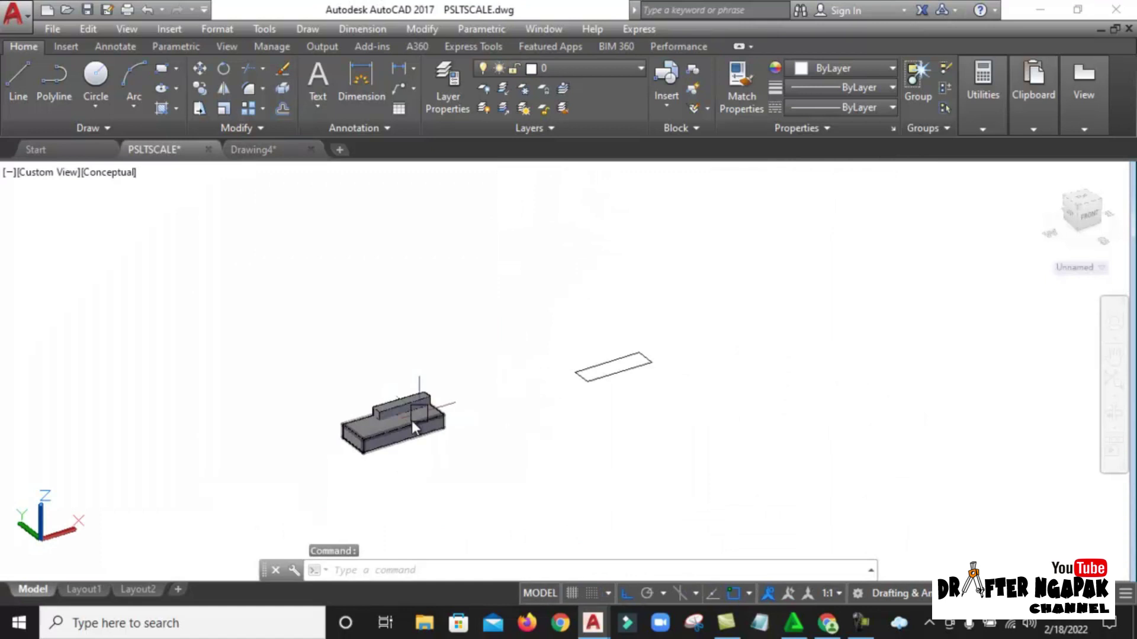
{"action": "scroll", "coordinate": [355, 436], "scroll_direction": "up", "scroll_amount": 5}
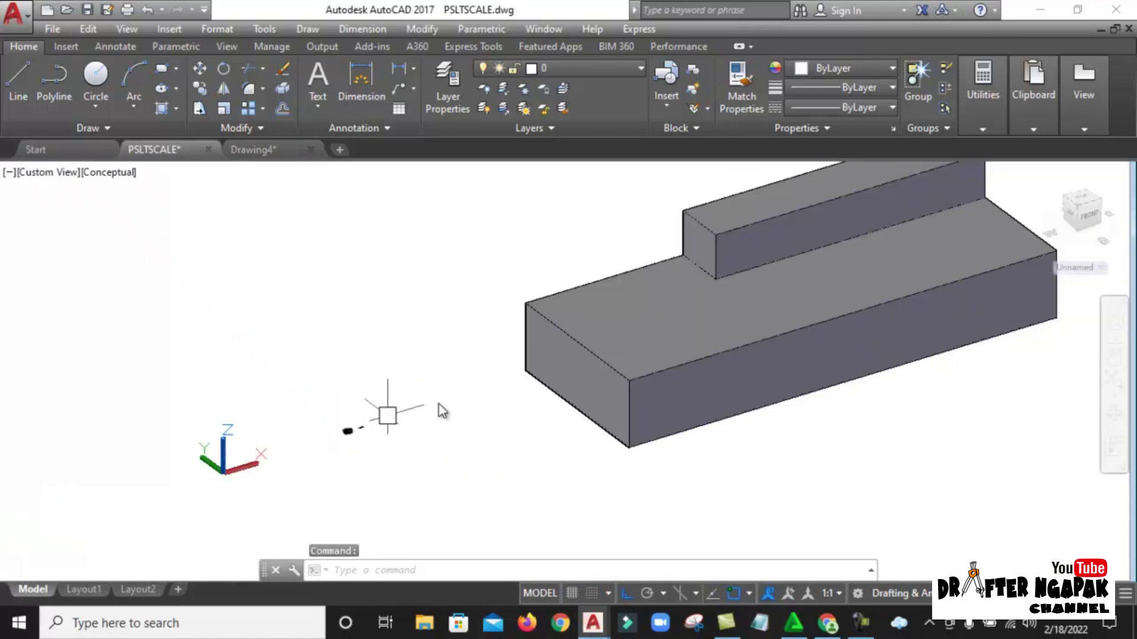
{"action": "middle_click_drag", "start_coordinate": [468, 381], "coordinate": [361, 419]}
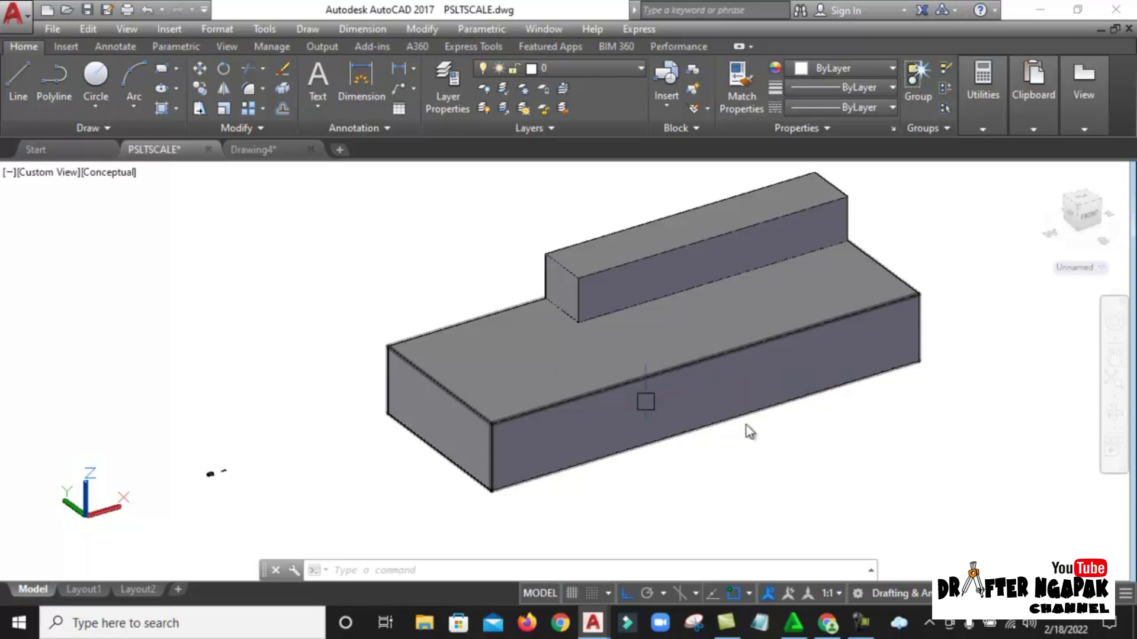
{"action": "middle_click_drag", "start_coordinate": [771, 375], "coordinate": [670, 400]}
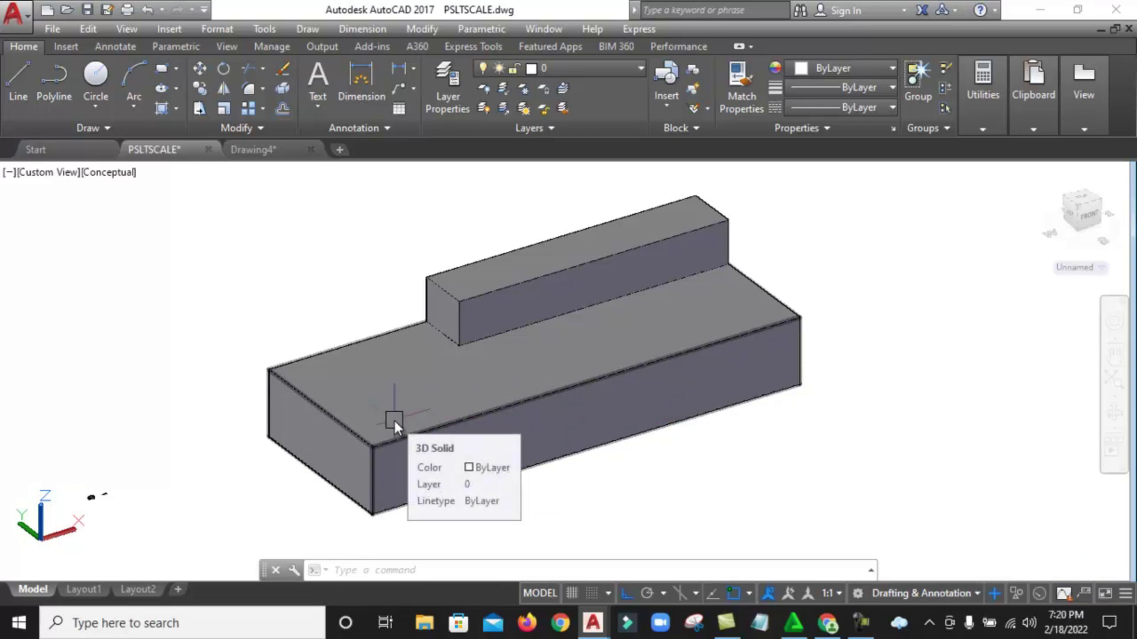
{"action": "left_click", "coordinate": [80, 591]}
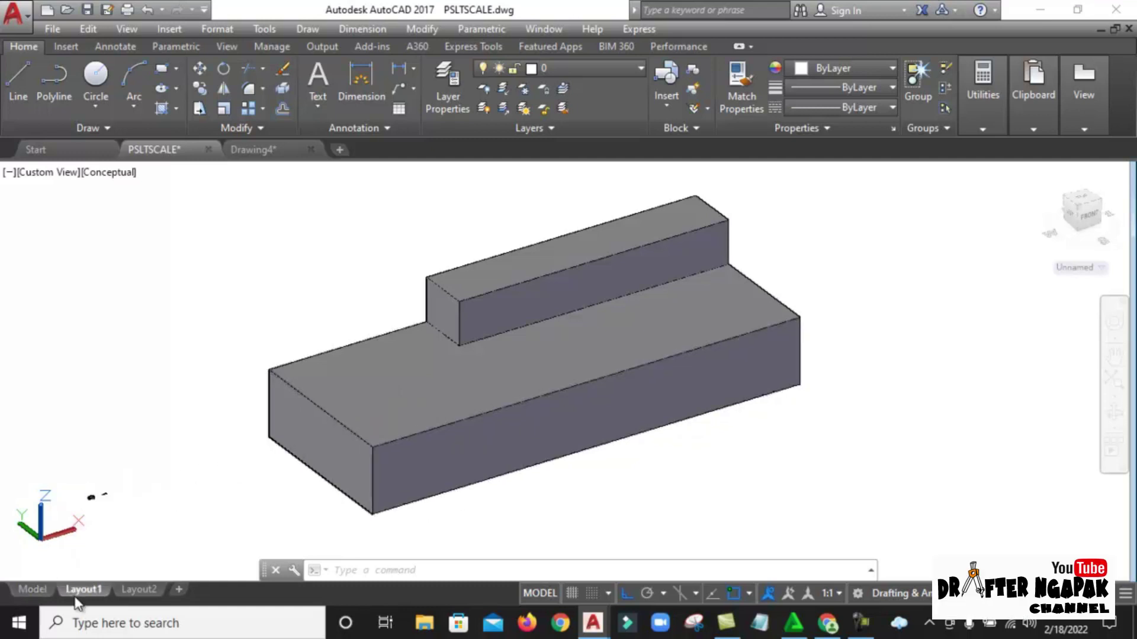
Step: Select the isometric and front drawing views on the PSLTSCALE sheet, then deselect
{"action": "left_click", "coordinate": [459, 446]}
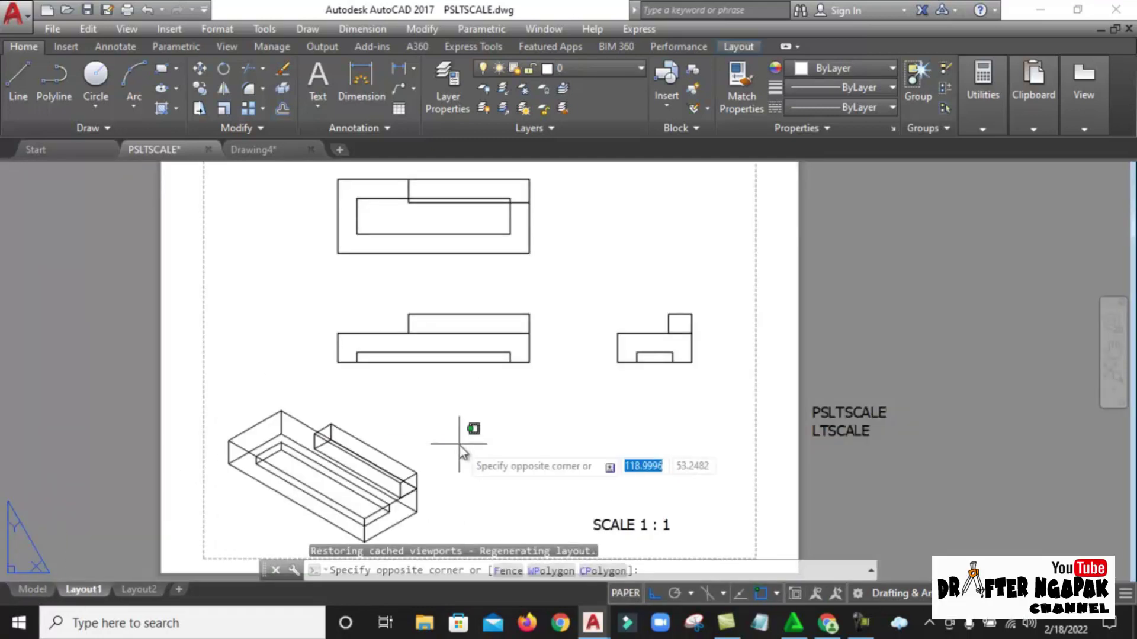
{"action": "left_click", "coordinate": [289, 497]}
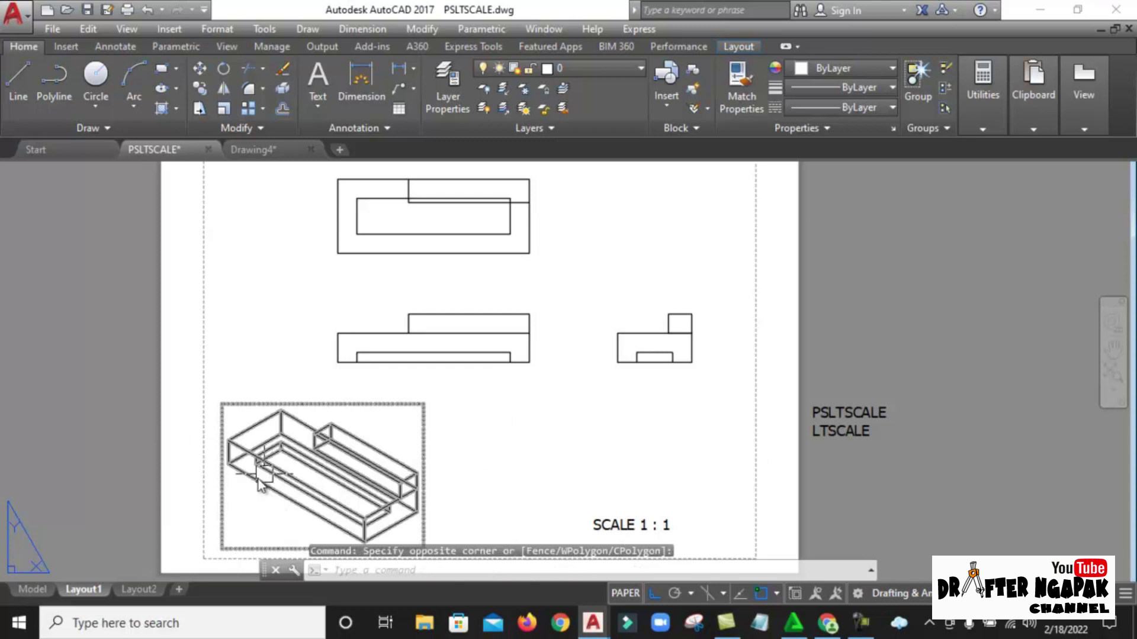
{"action": "scroll", "coordinate": [222, 479], "scroll_direction": "up", "scroll_amount": 4}
{"action": "scroll", "coordinate": [249, 424], "scroll_direction": "up", "scroll_amount": 1}
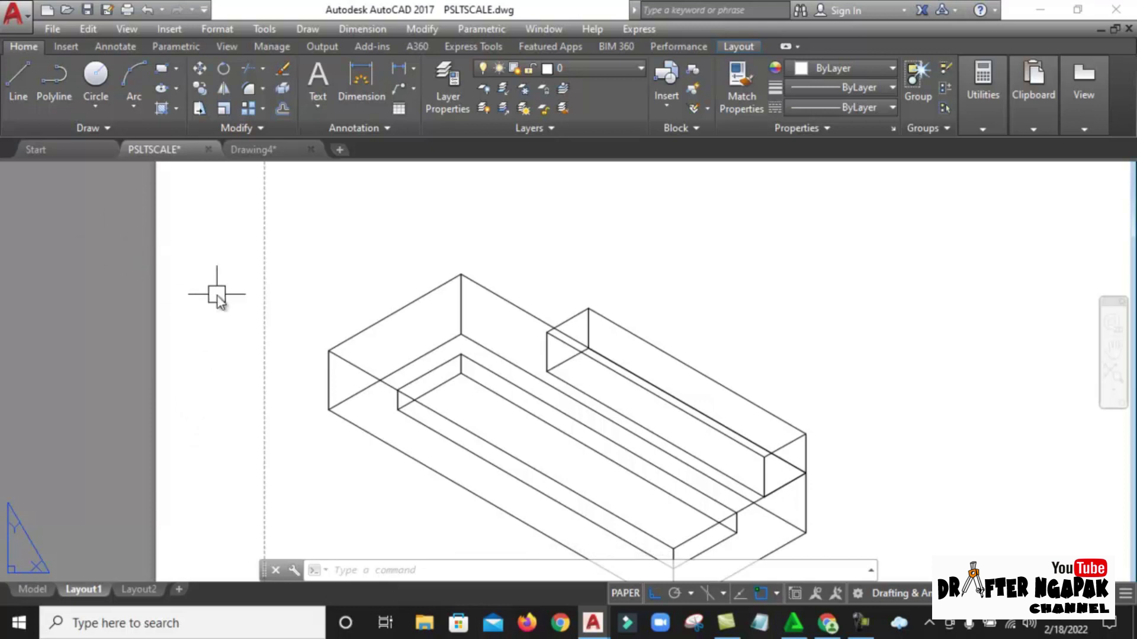
{"action": "scroll", "coordinate": [176, 312], "scroll_direction": "down", "scroll_amount": 2}
{"action": "scroll", "coordinate": [349, 361], "scroll_direction": "up", "scroll_amount": 2}
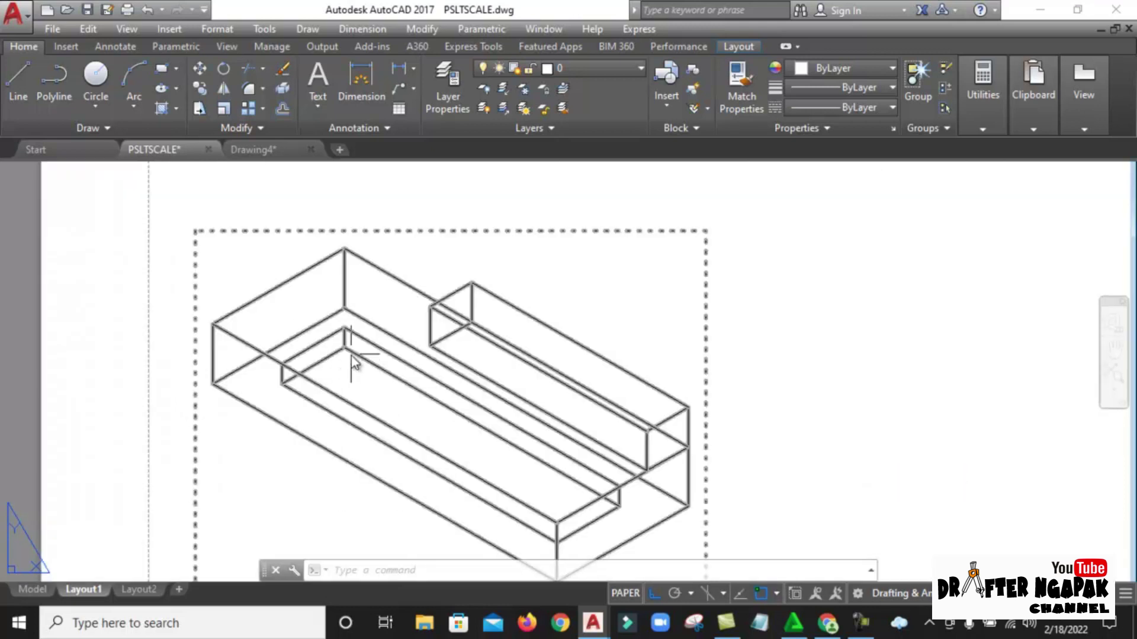
{"action": "left_click", "coordinate": [352, 352]}
{"action": "scroll", "coordinate": [287, 435], "scroll_direction": "down", "scroll_amount": 4}
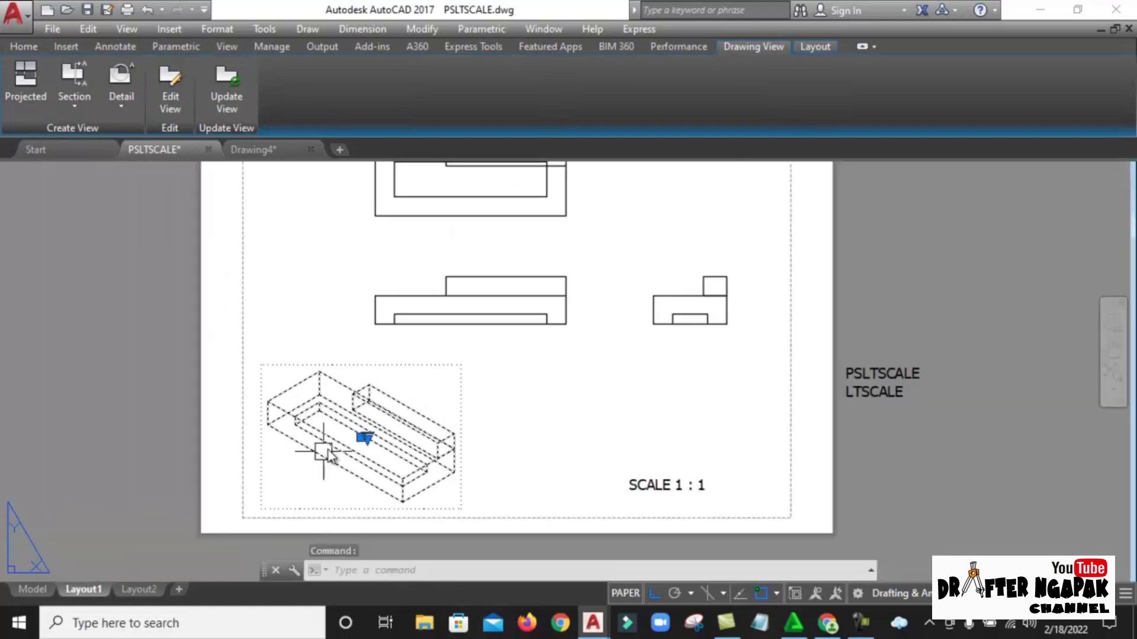
{"action": "scroll", "coordinate": [426, 324], "scroll_direction": "up", "scroll_amount": 4}
{"action": "left_click", "coordinate": [420, 320]}
{"action": "scroll", "coordinate": [420, 320], "scroll_direction": "up", "scroll_amount": 2}
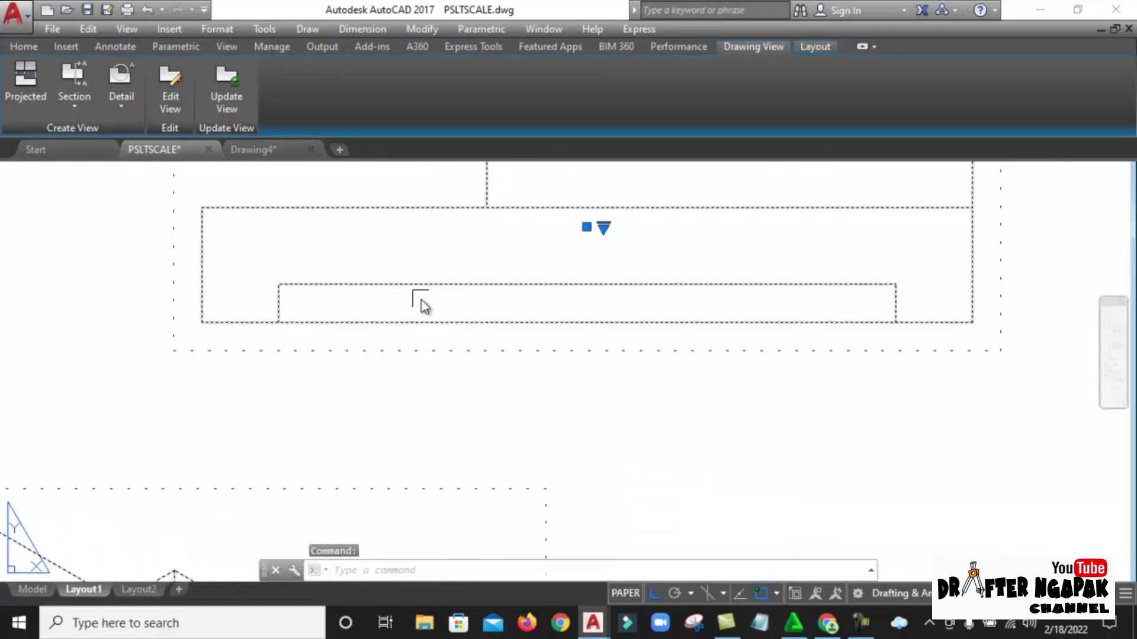
{"action": "key", "text": "Escape"}
Step: Reselect the isometric view, shift the sheet to see all views, then deselect
{"action": "scroll", "coordinate": [427, 368], "scroll_direction": "down", "scroll_amount": 3}
{"action": "scroll", "coordinate": [363, 399], "scroll_direction": "up", "scroll_amount": 3}
{"action": "left_click", "coordinate": [352, 372]}
{"action": "scroll", "coordinate": [352, 371], "scroll_direction": "down", "scroll_amount": 3}
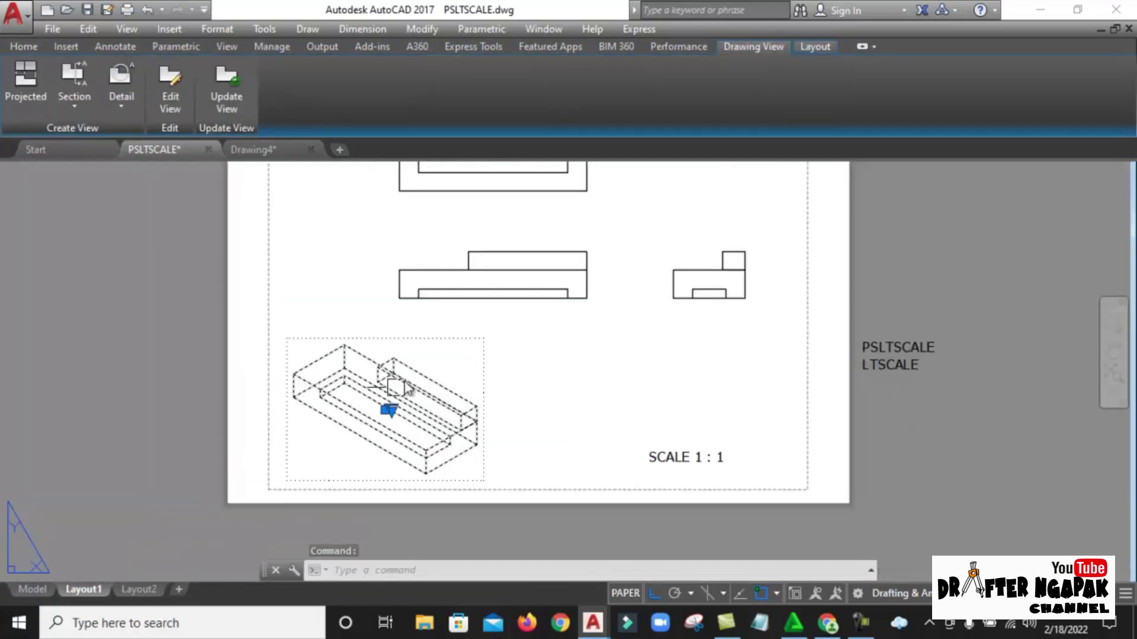
{"action": "scroll", "coordinate": [414, 363], "scroll_direction": "up", "scroll_amount": 1}
{"action": "middle_click_drag", "start_coordinate": [414, 362], "coordinate": [431, 372]}
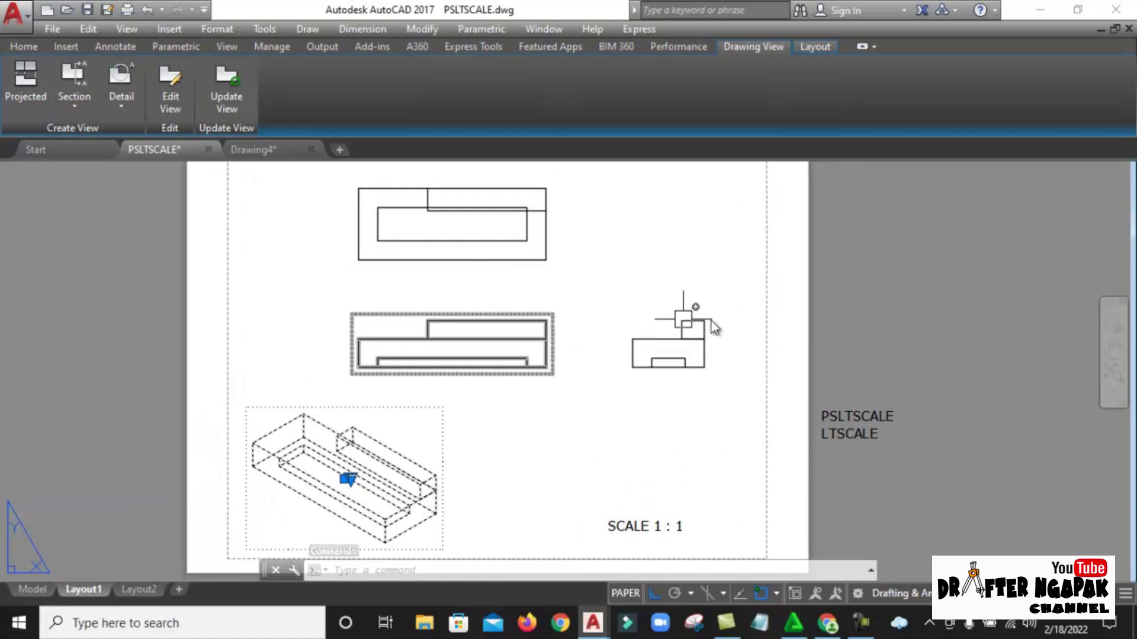
{"action": "key", "text": "Escape"}
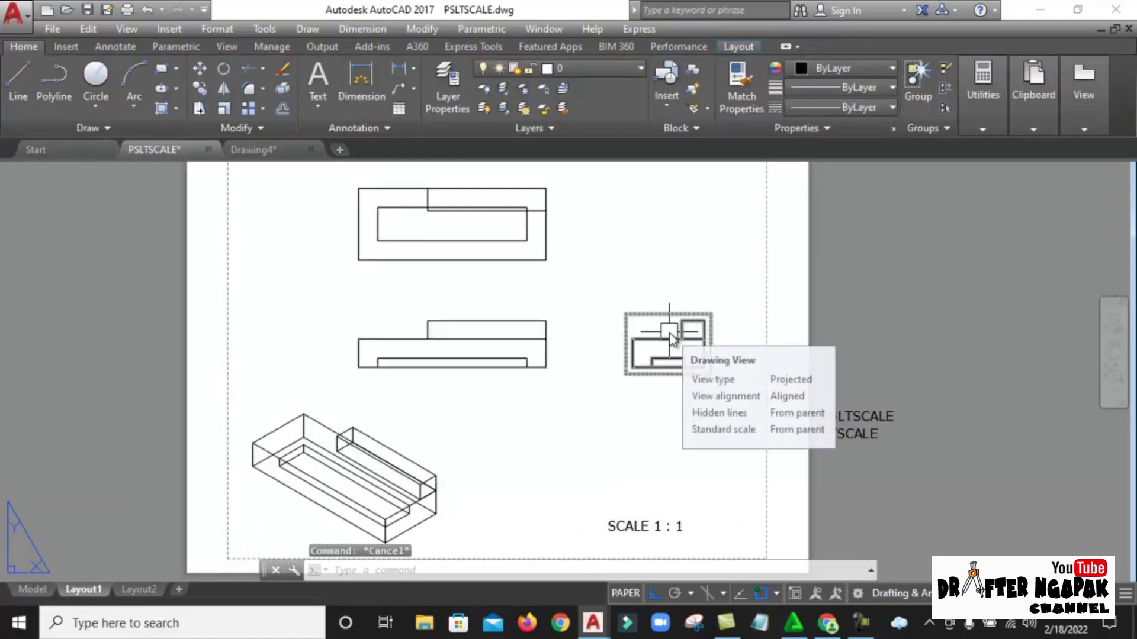
Step: Compare Drawing4's dashed-hidden-line layout against the PSLTSCALE layout
{"action": "left_click", "coordinate": [270, 149]}
{"action": "scroll", "coordinate": [367, 397], "scroll_direction": "up", "scroll_amount": 2}
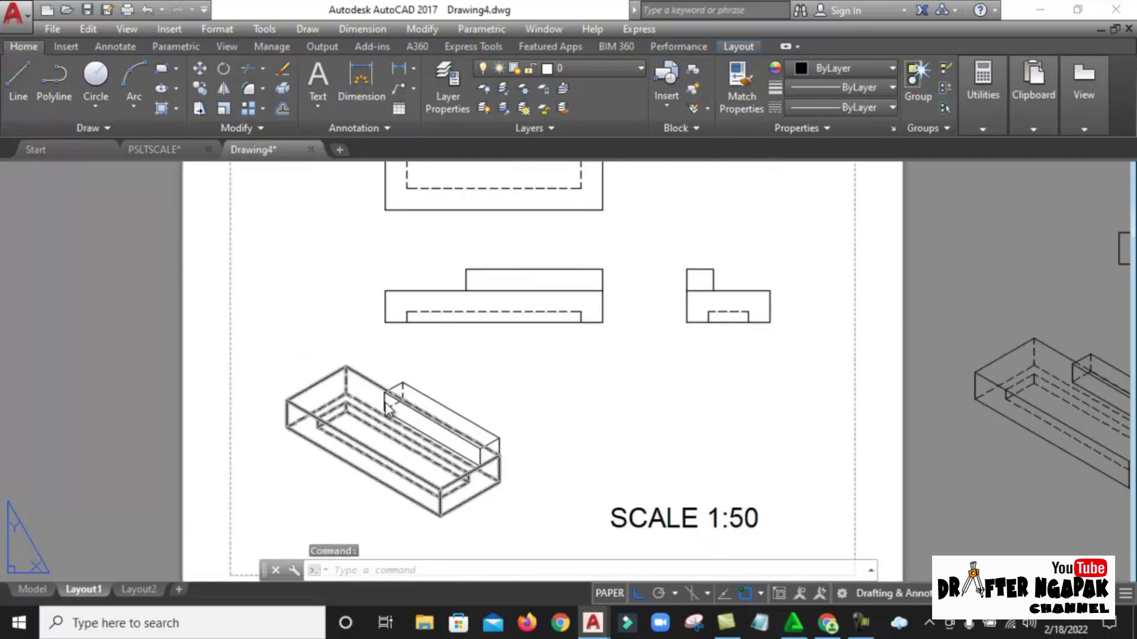
{"action": "middle_click_drag", "start_coordinate": [782, 388], "coordinate": [670, 383]}
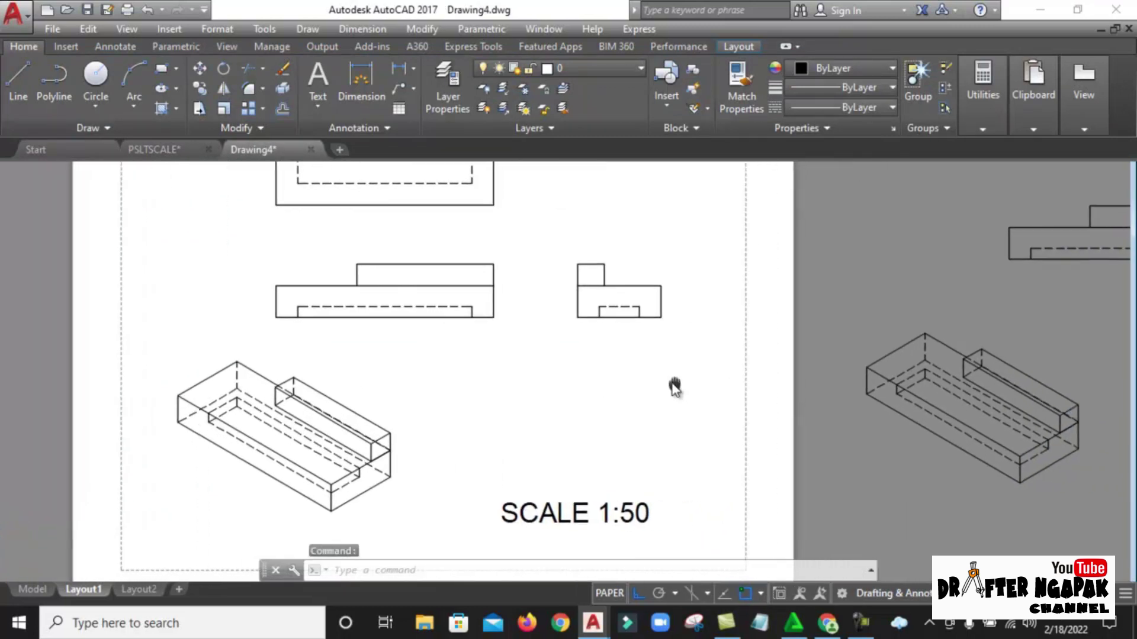
{"action": "left_click", "coordinate": [161, 151]}
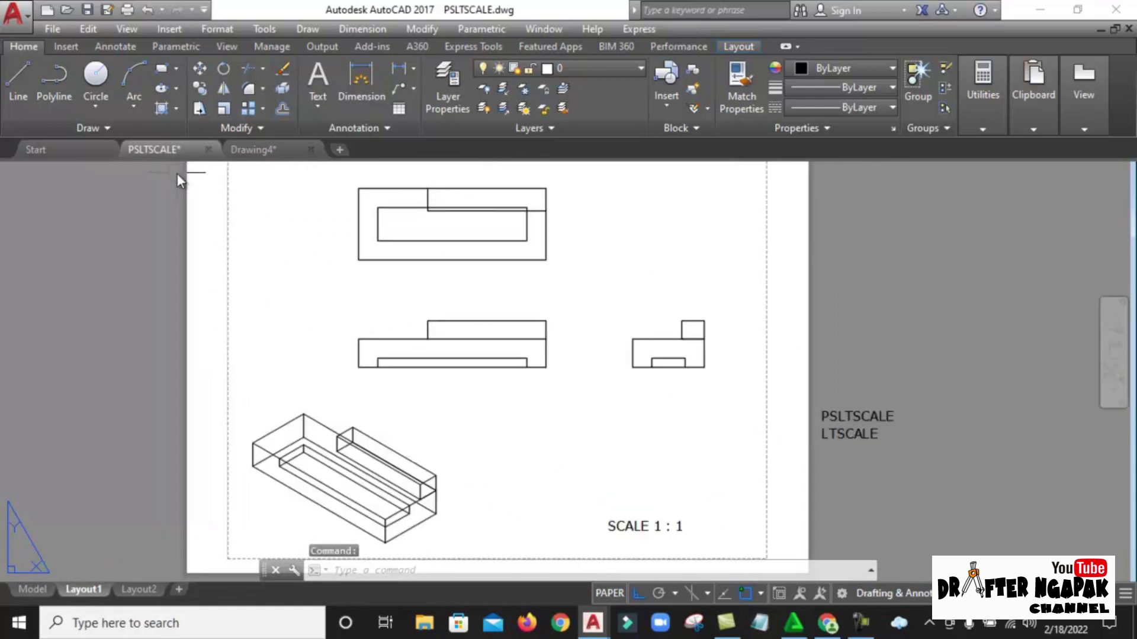
{"action": "left_click", "coordinate": [254, 150]}
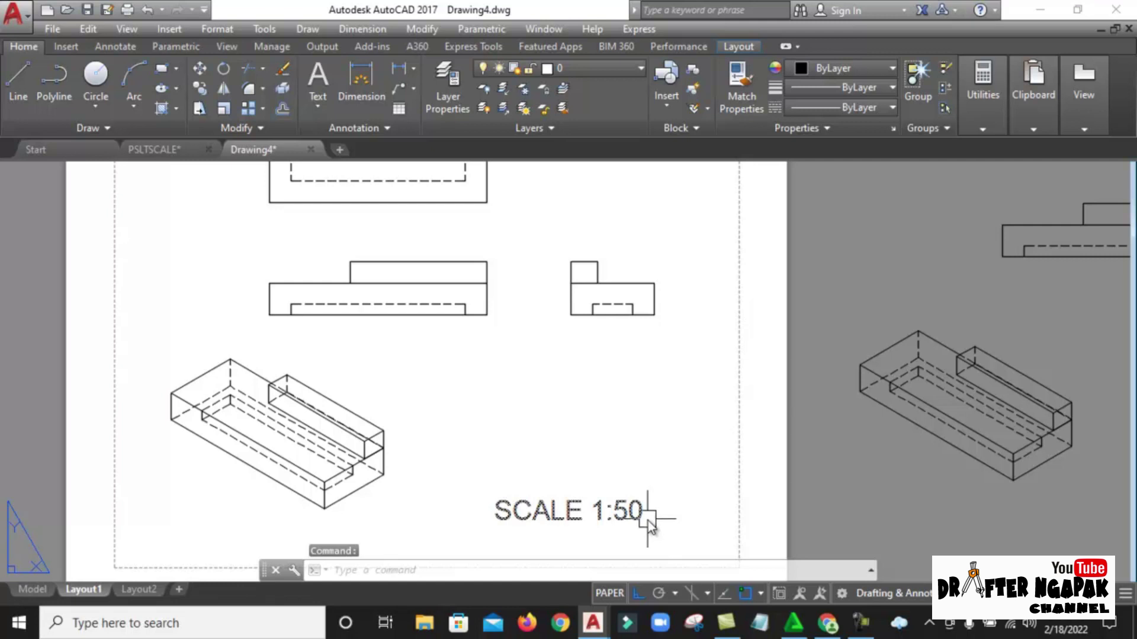
Step: Glance at Drawing4's shaded model, then return to its Layout1 sheet
{"action": "left_click", "coordinate": [30, 589]}
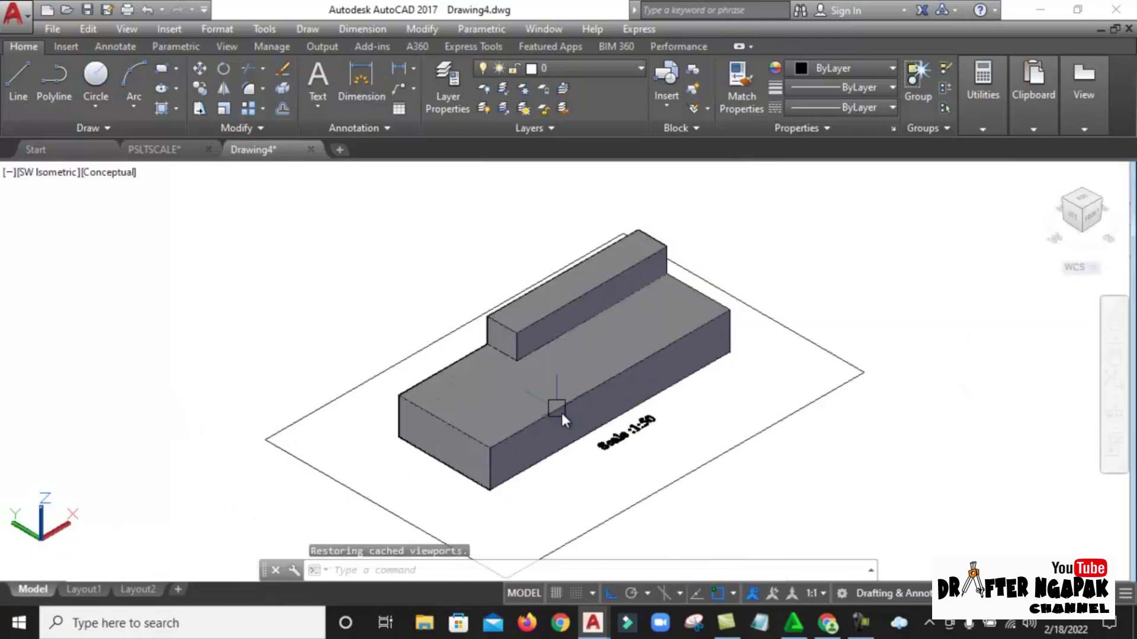
{"action": "scroll", "coordinate": [651, 429], "scroll_direction": "up", "scroll_amount": 1}
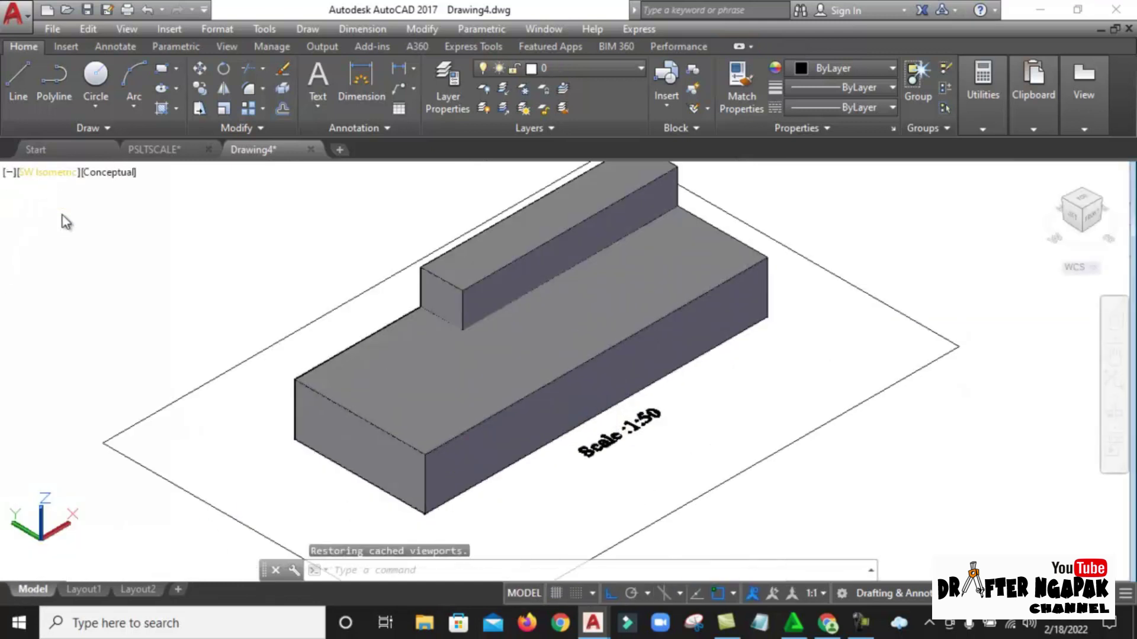
{"action": "scroll", "coordinate": [252, 349], "scroll_direction": "down", "scroll_amount": 2}
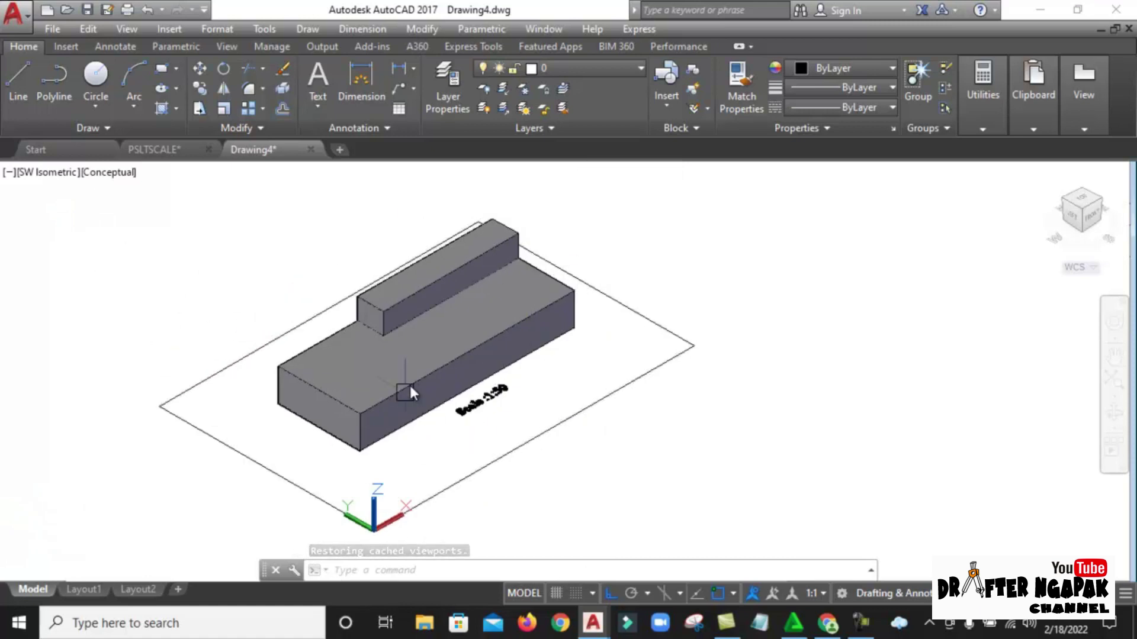
{"action": "scroll", "coordinate": [433, 321], "scroll_direction": "up", "scroll_amount": 1}
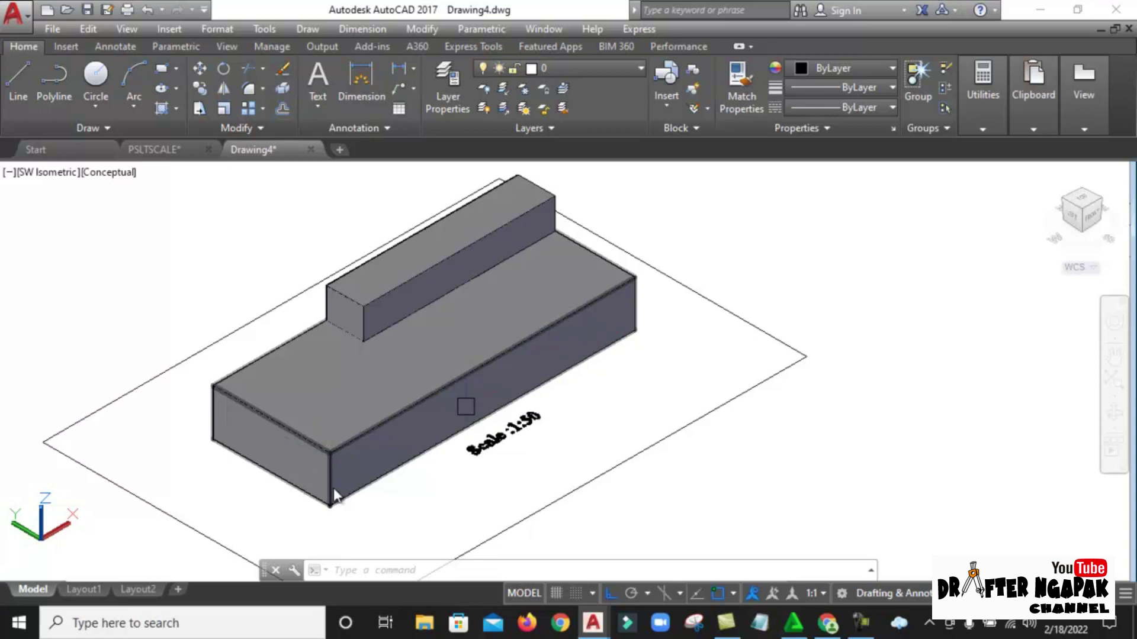
{"action": "left_click", "coordinate": [104, 587]}
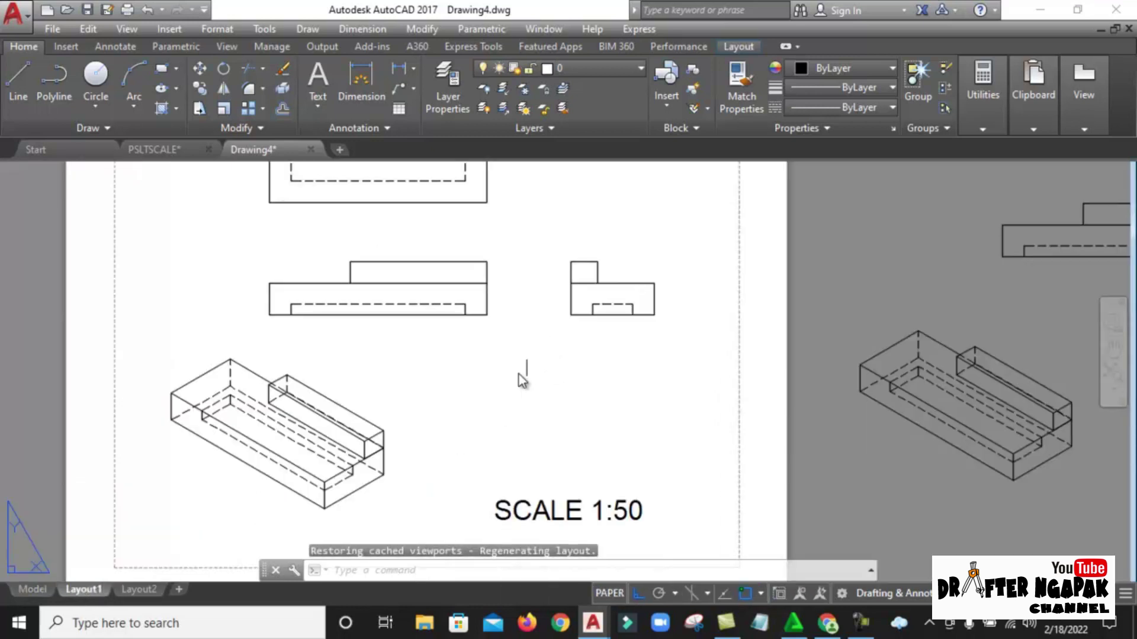
Step: Bring PSLTSCALE's SCALE 1:1 layout, hidden lines still solid, back to front
{"action": "scroll", "coordinate": [450, 344], "scroll_direction": "down", "scroll_amount": 3}
{"action": "scroll", "coordinate": [438, 342], "scroll_direction": "up", "scroll_amount": 3}
{"action": "scroll", "coordinate": [242, 481], "scroll_direction": "down", "scroll_amount": 2}
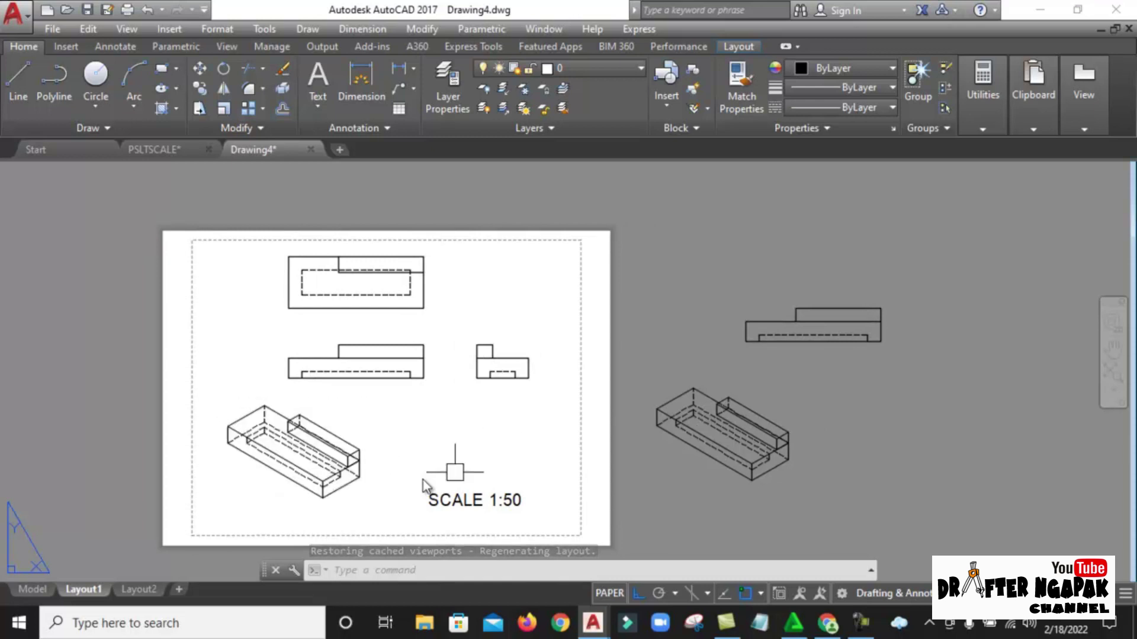
{"action": "scroll", "coordinate": [286, 486], "scroll_direction": "up", "scroll_amount": 2}
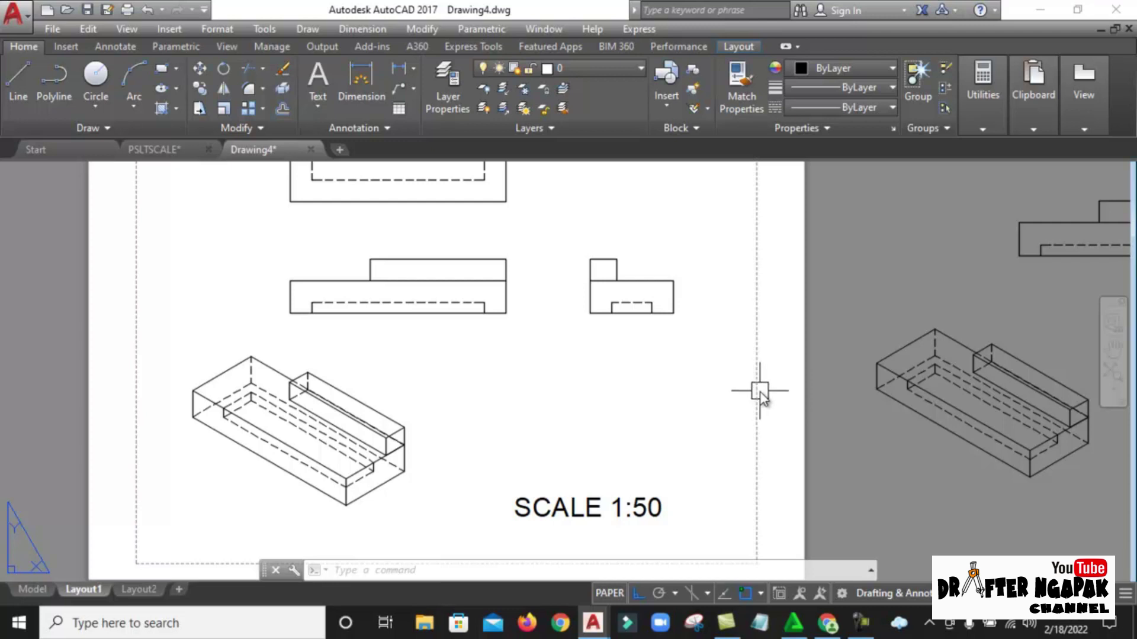
{"action": "left_click", "coordinate": [153, 149]}
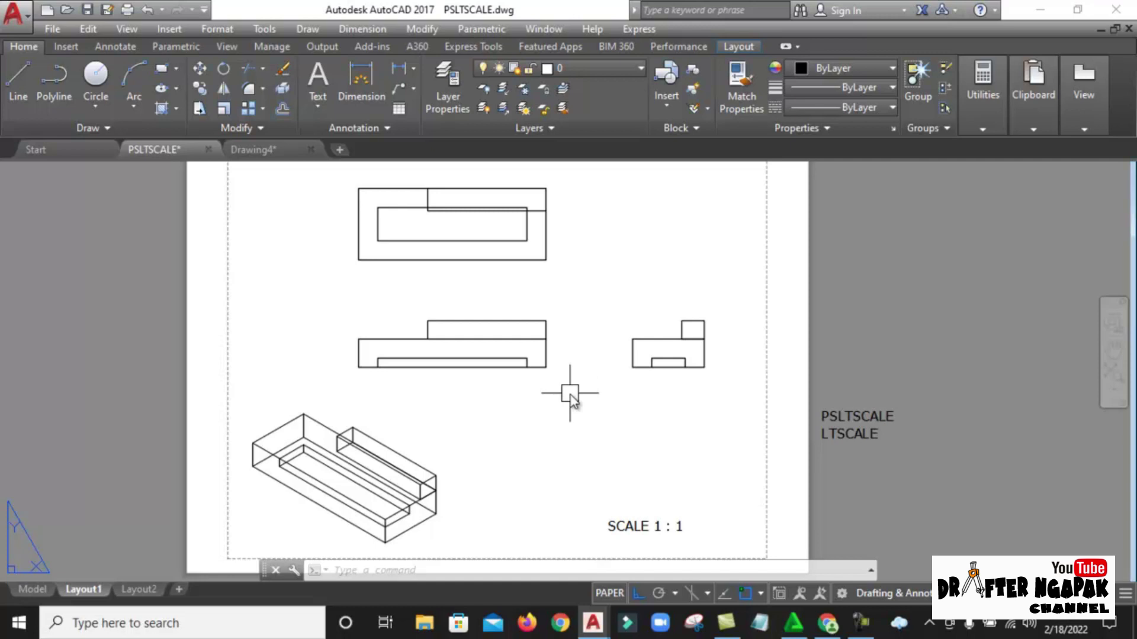
Step: Set the PSLTSCALE variable to 1, cancelling the repeated prompt and a stray RE
{"action": "type", "text": "PS"}
{"action": "type", "text": "L"}
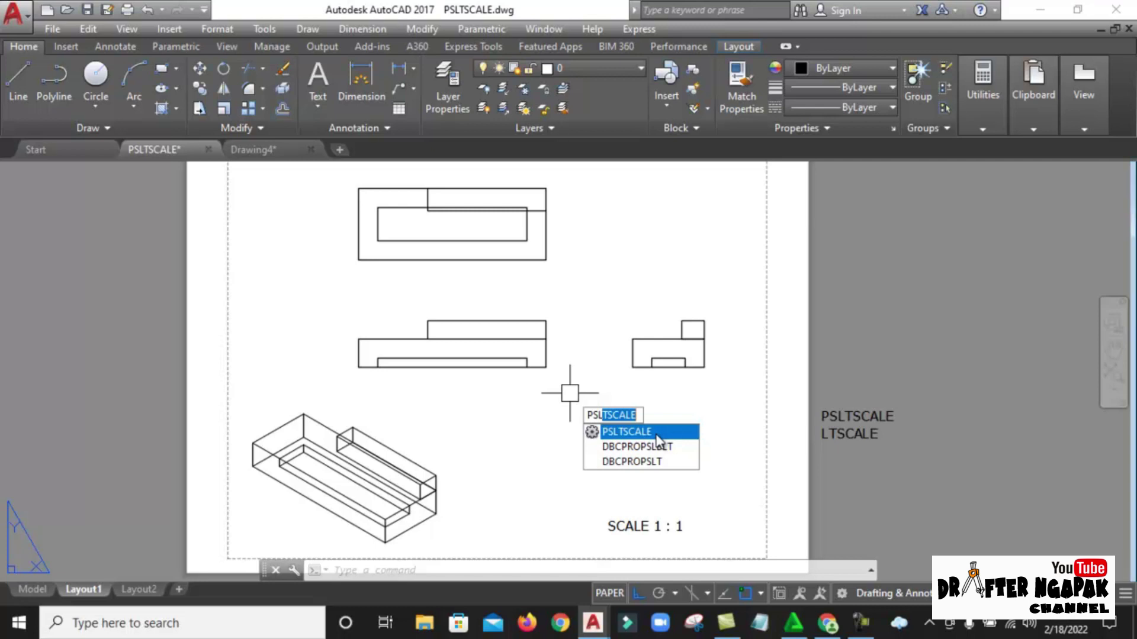
{"action": "left_click", "coordinate": [654, 432]}
{"action": "type", "text": "1"}
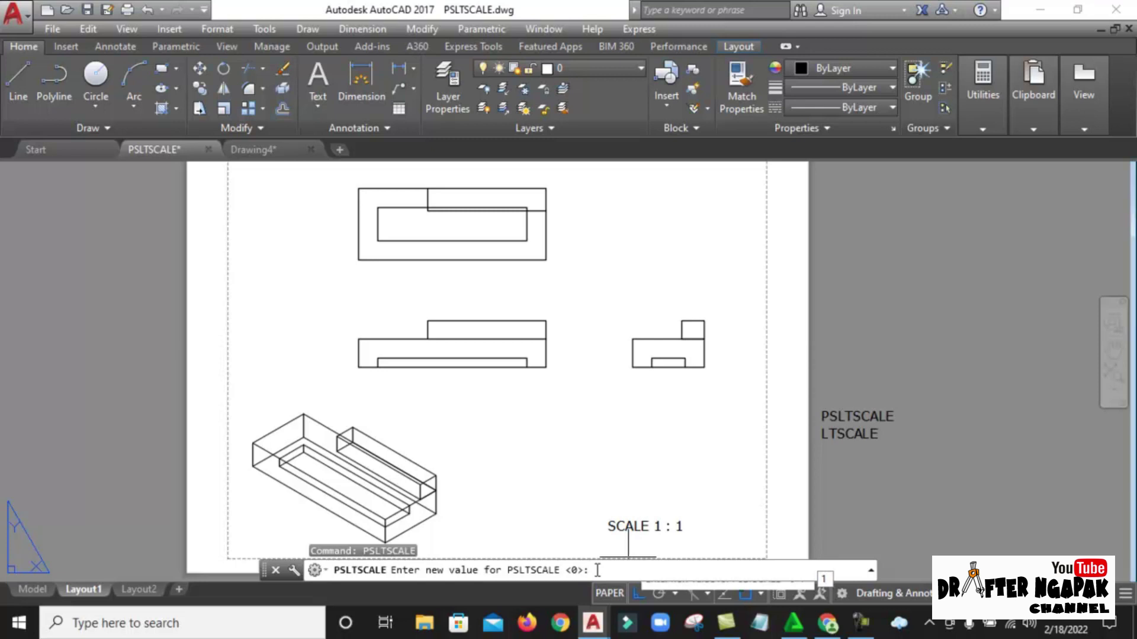
{"action": "key", "text": "Return"}
{"action": "key", "text": "Return"}
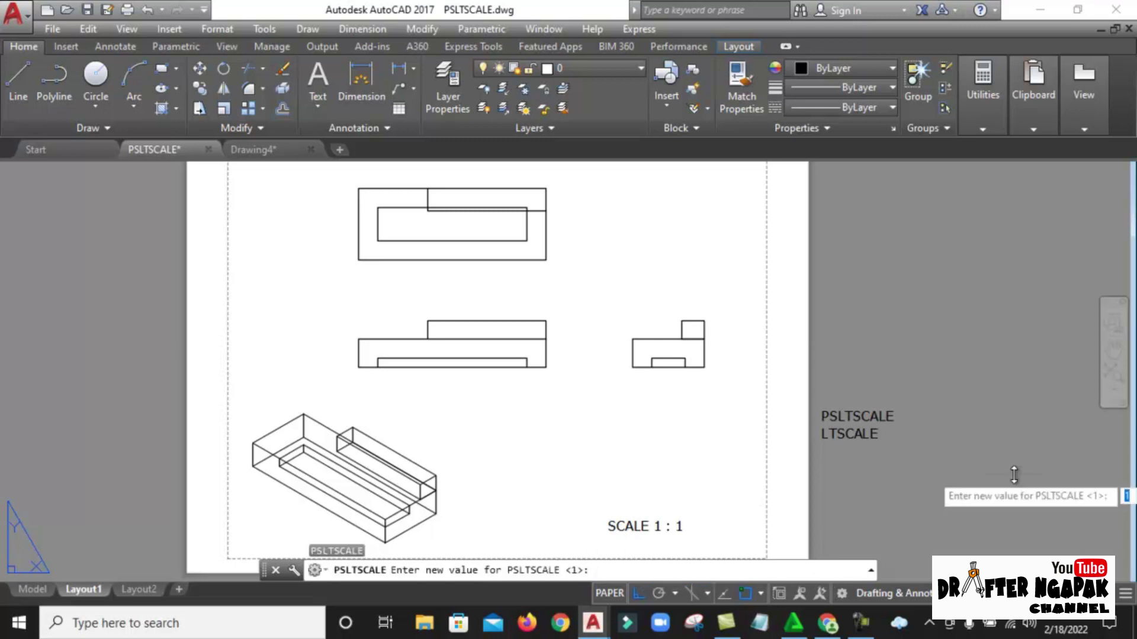
{"action": "key", "text": "Escape"}
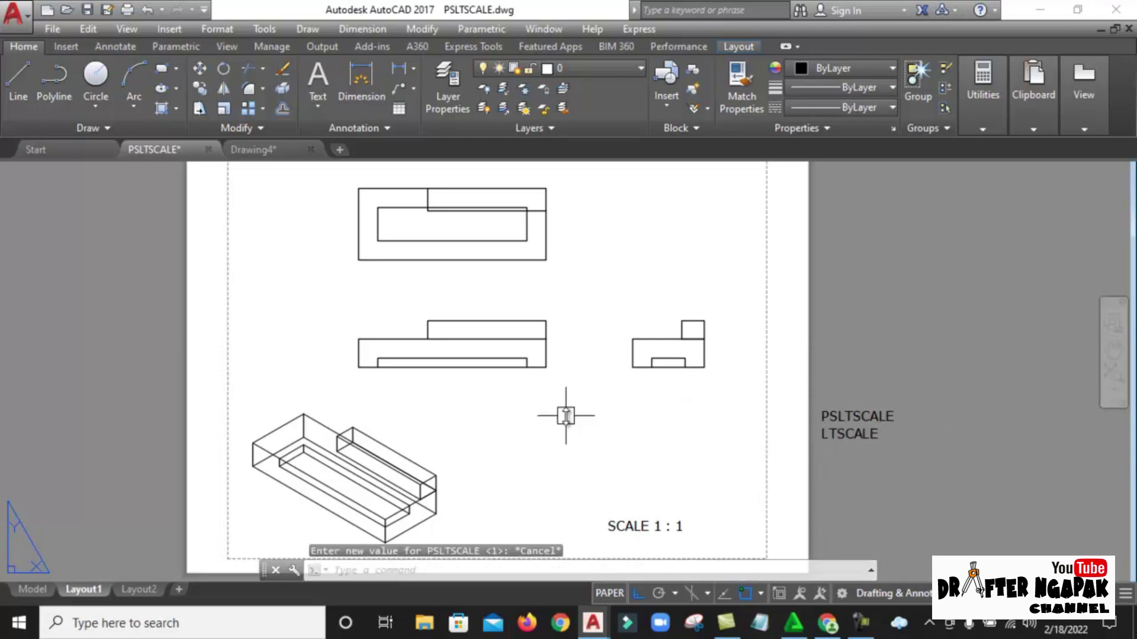
{"action": "type", "text": "RE"}
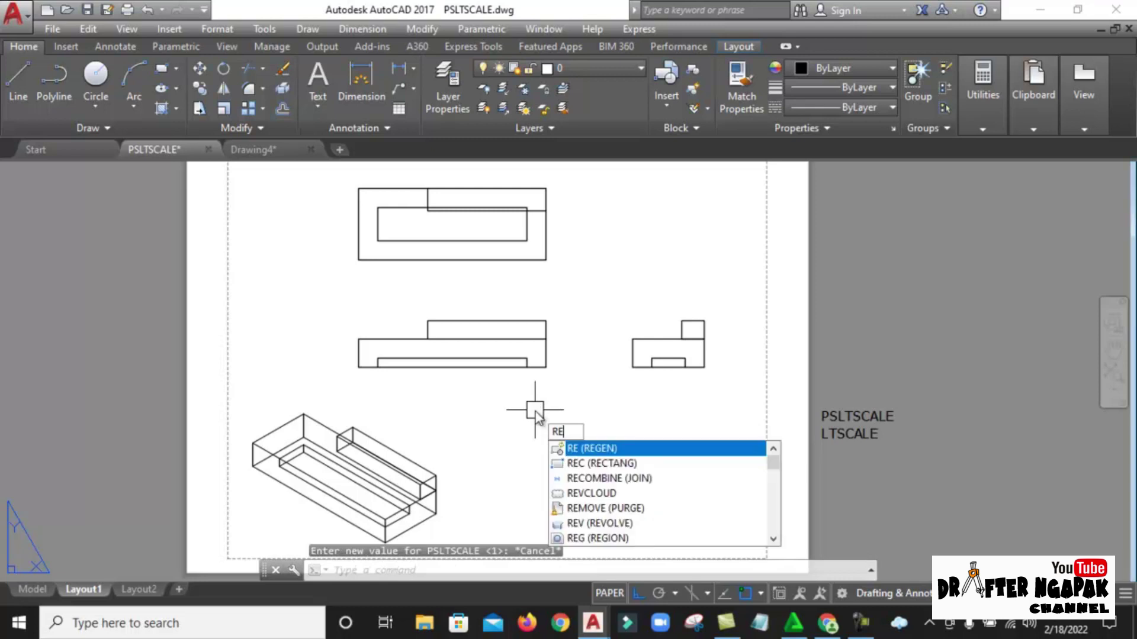
{"action": "key", "text": "Escape"}
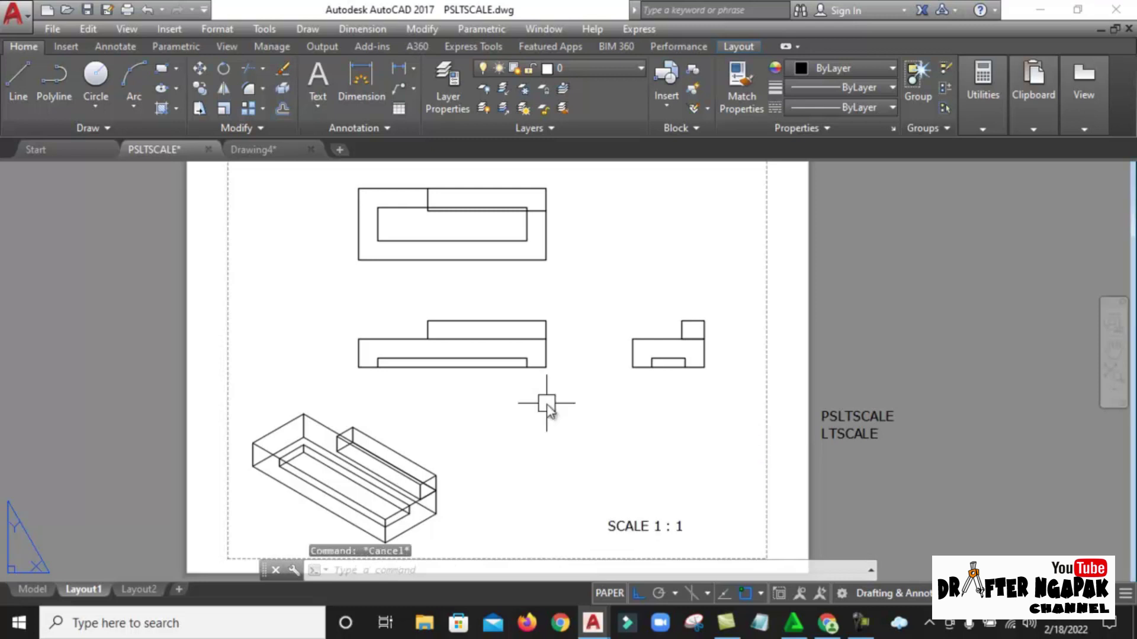
Step: Run REGENALL so the hidden lines in every layout view show dashed
{"action": "scroll", "coordinate": [276, 482], "scroll_direction": "up", "scroll_amount": 5}
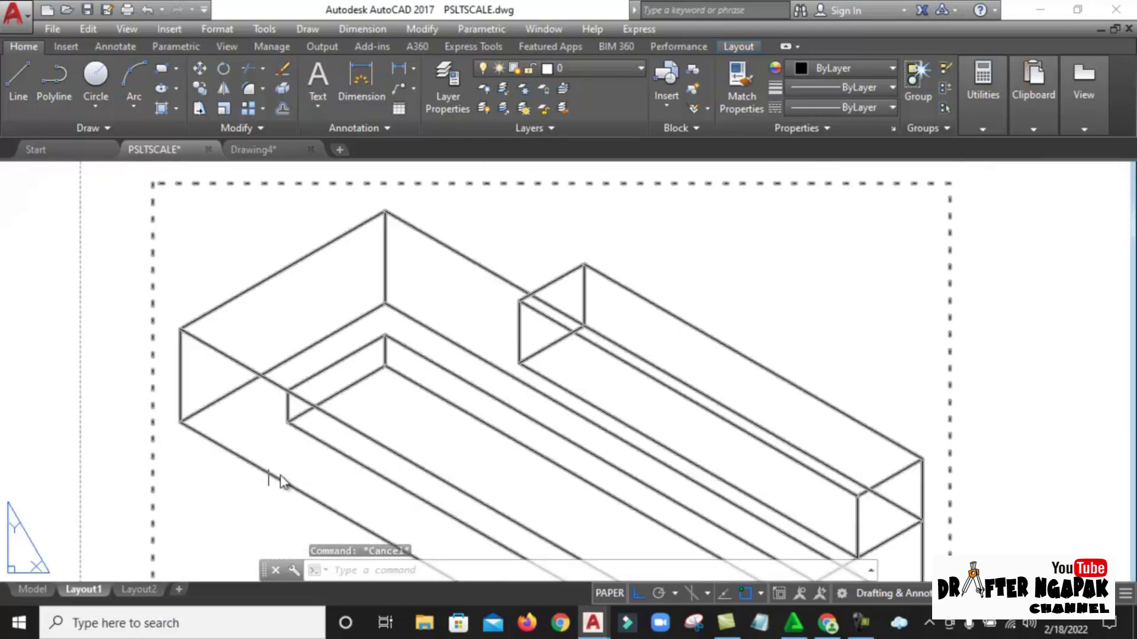
{"action": "scroll", "coordinate": [415, 367], "scroll_direction": "down", "scroll_amount": 1}
{"action": "scroll", "coordinate": [386, 355], "scroll_direction": "down", "scroll_amount": 3}
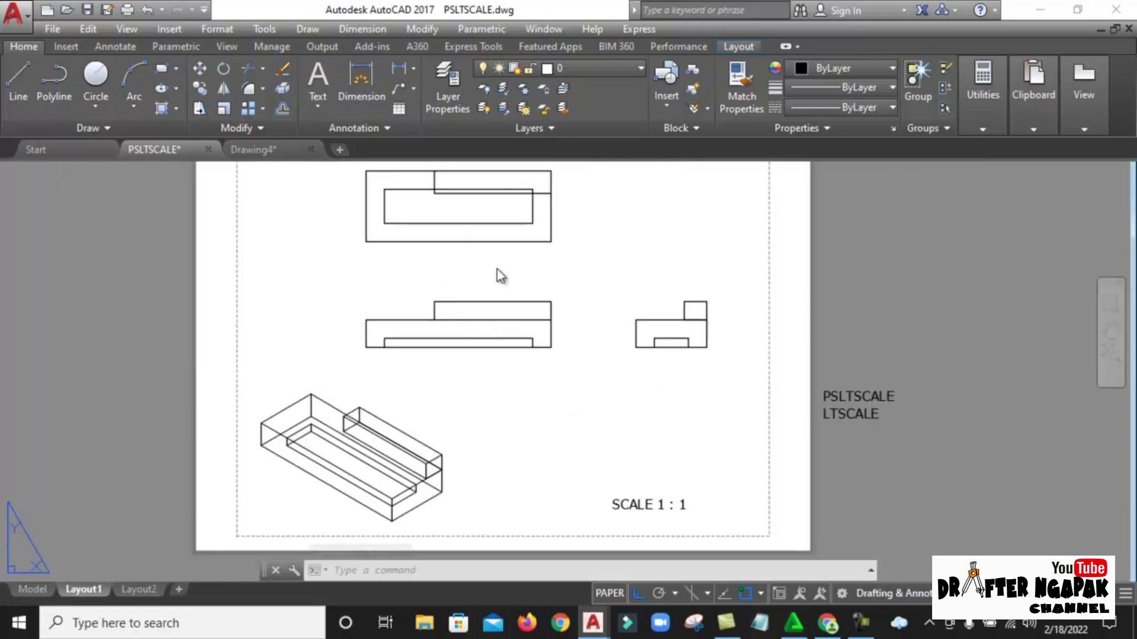
{"action": "scroll", "coordinate": [497, 278], "scroll_direction": "up", "scroll_amount": 2}
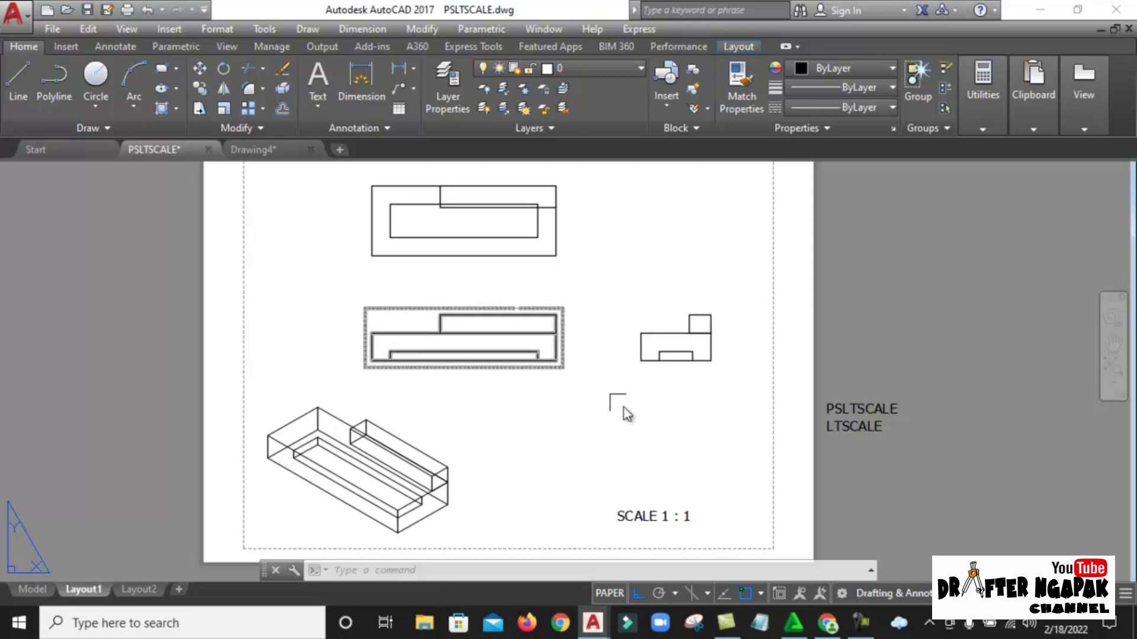
{"action": "type", "text": "REG"}
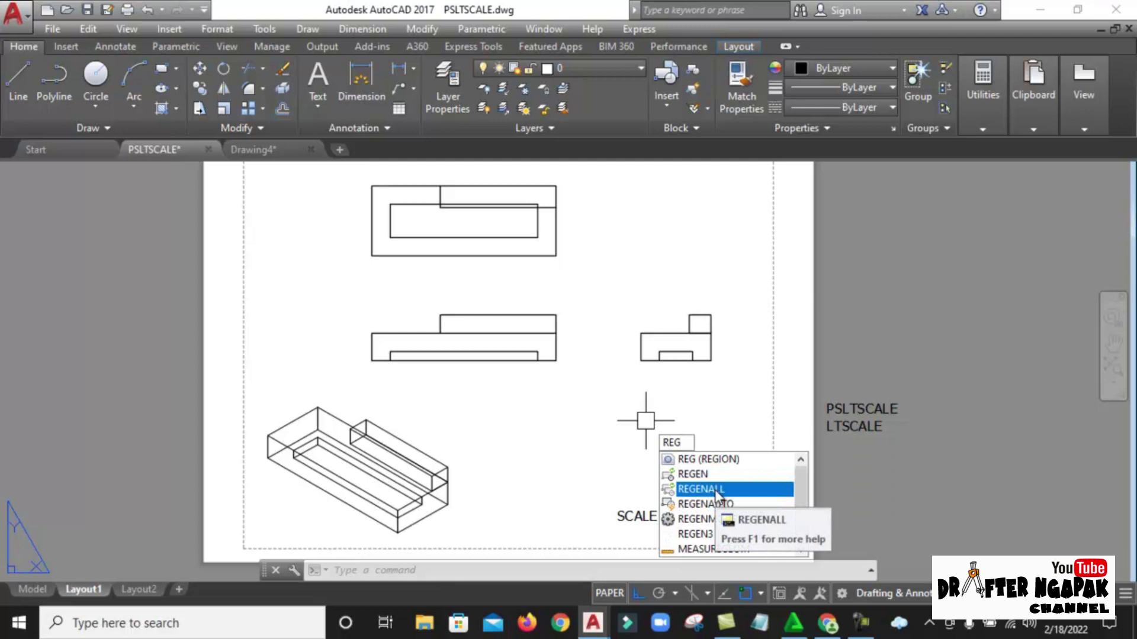
{"action": "left_click", "coordinate": [720, 492]}
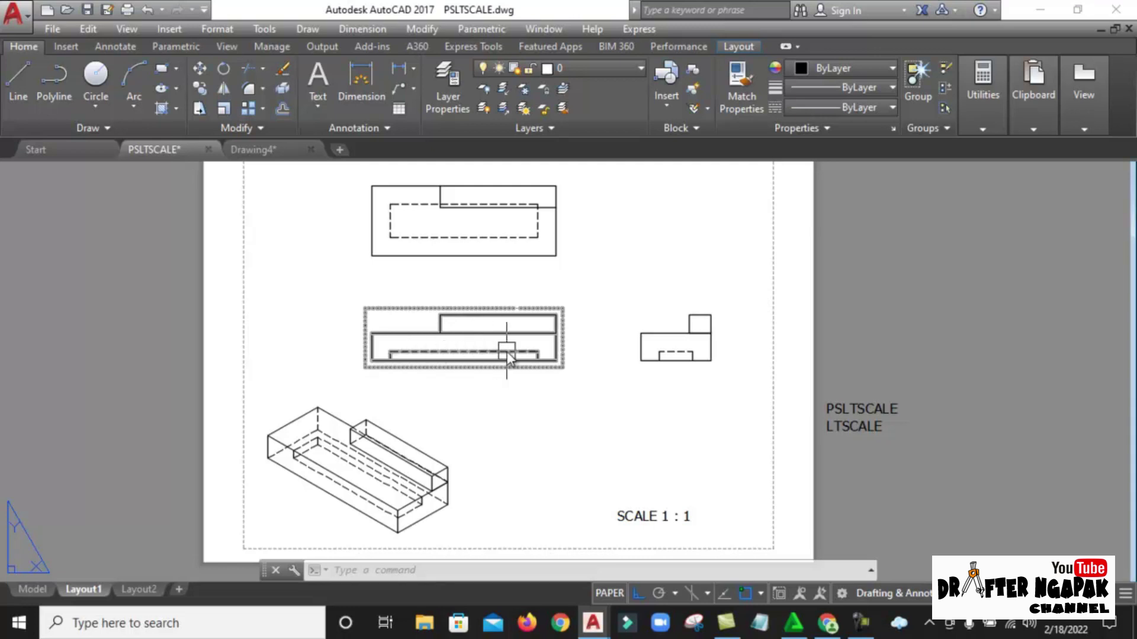
{"action": "scroll", "coordinate": [284, 451], "scroll_direction": "up", "scroll_amount": 4}
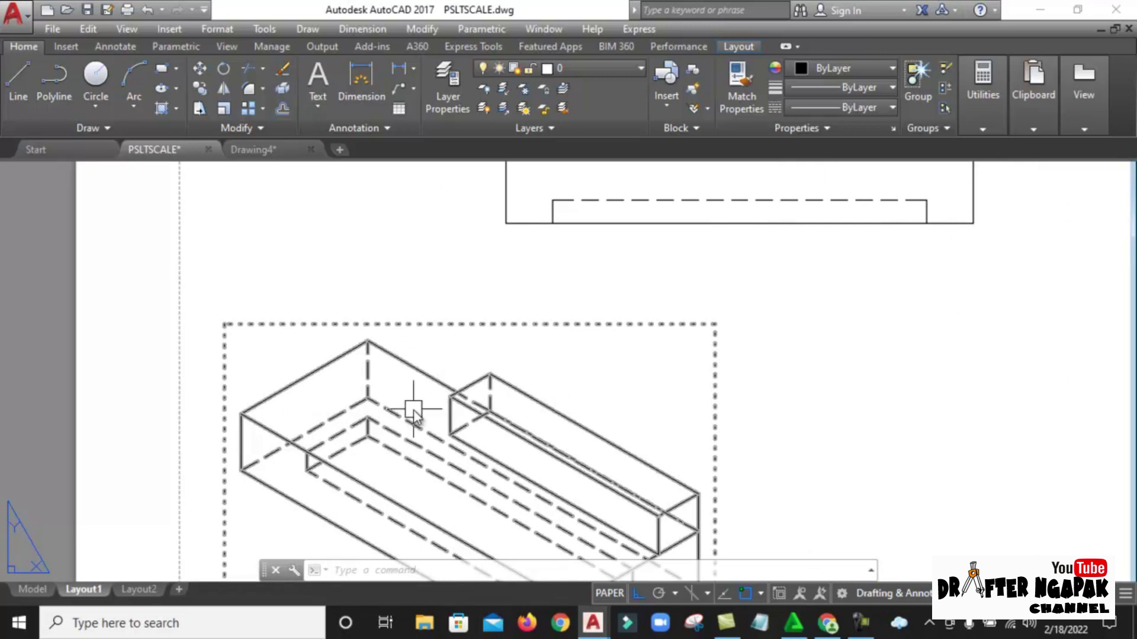
Step: Select the viewport holding the isometric view
{"action": "scroll", "coordinate": [413, 409], "scroll_direction": "down", "scroll_amount": 2}
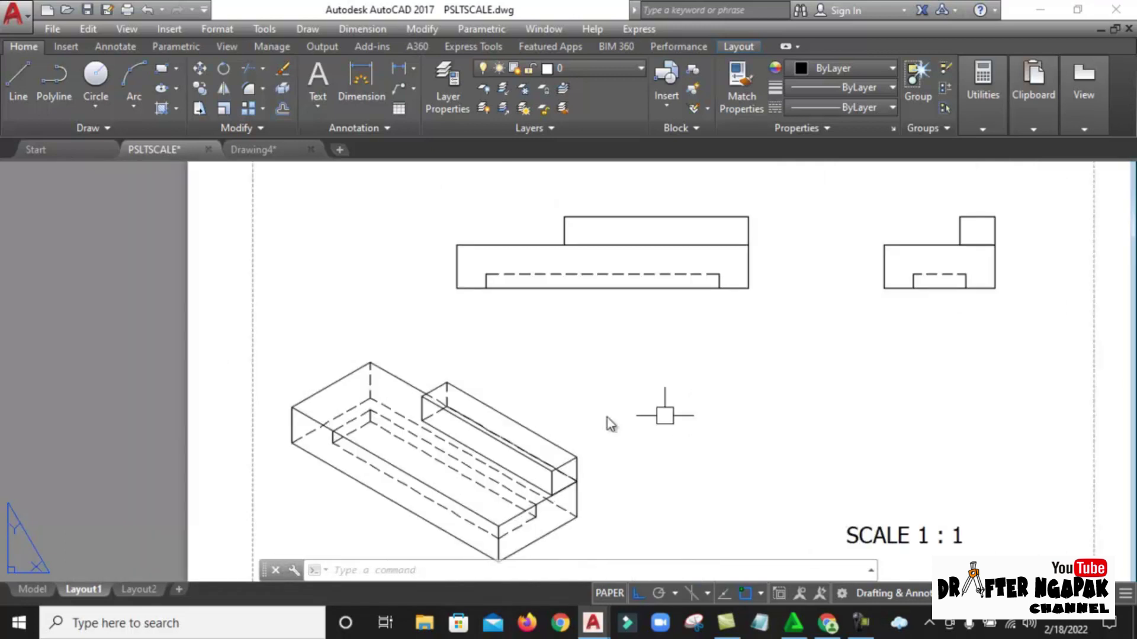
{"action": "key", "text": "Escape"}
{"action": "scroll", "coordinate": [332, 397], "scroll_direction": "down", "scroll_amount": 2}
{"action": "left_click", "coordinate": [331, 400]}
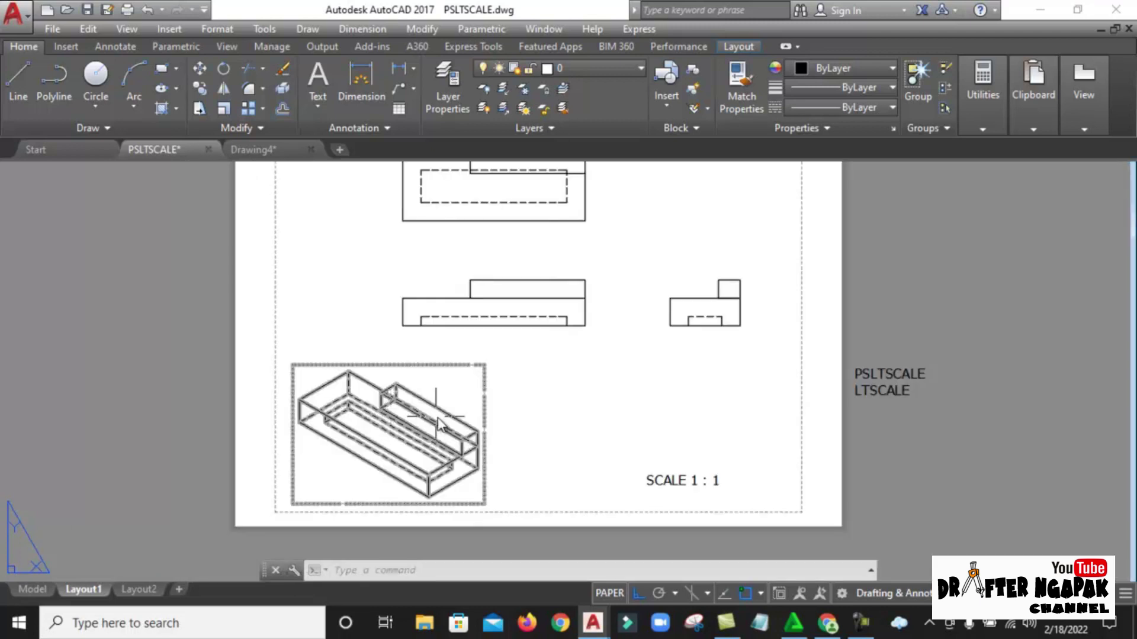
{"action": "scroll", "coordinate": [438, 409], "scroll_direction": "up", "scroll_amount": 2}
Step: Set the global linetype scale (LTSCALE) to 0.3 for finer hidden-line dashes
{"action": "type", "text": "lt"}
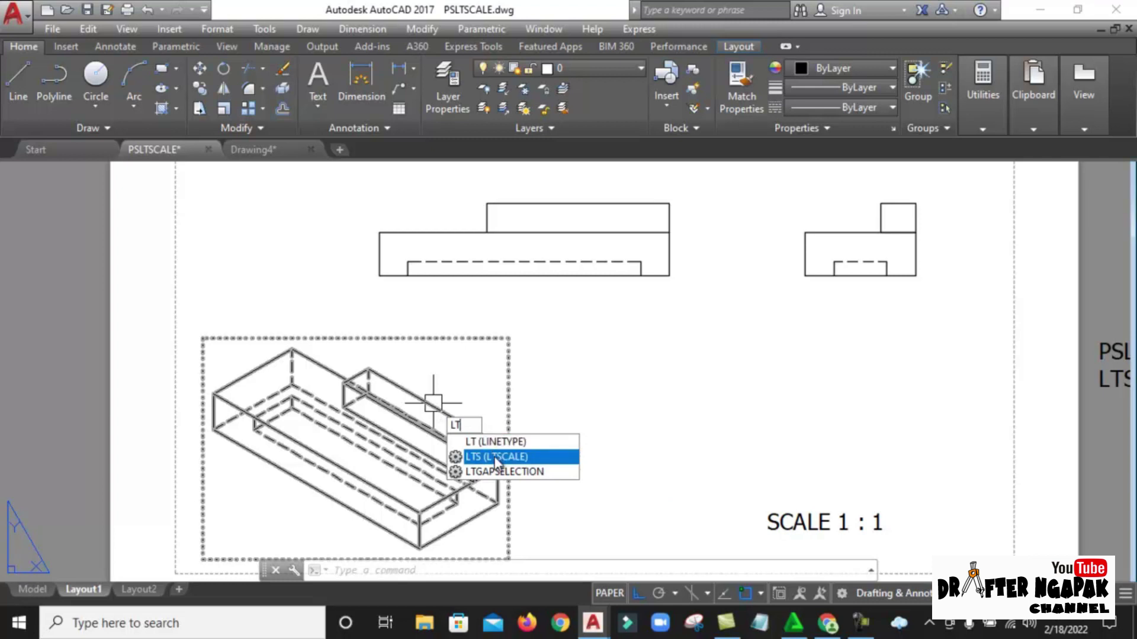
{"action": "left_click", "coordinate": [494, 456]}
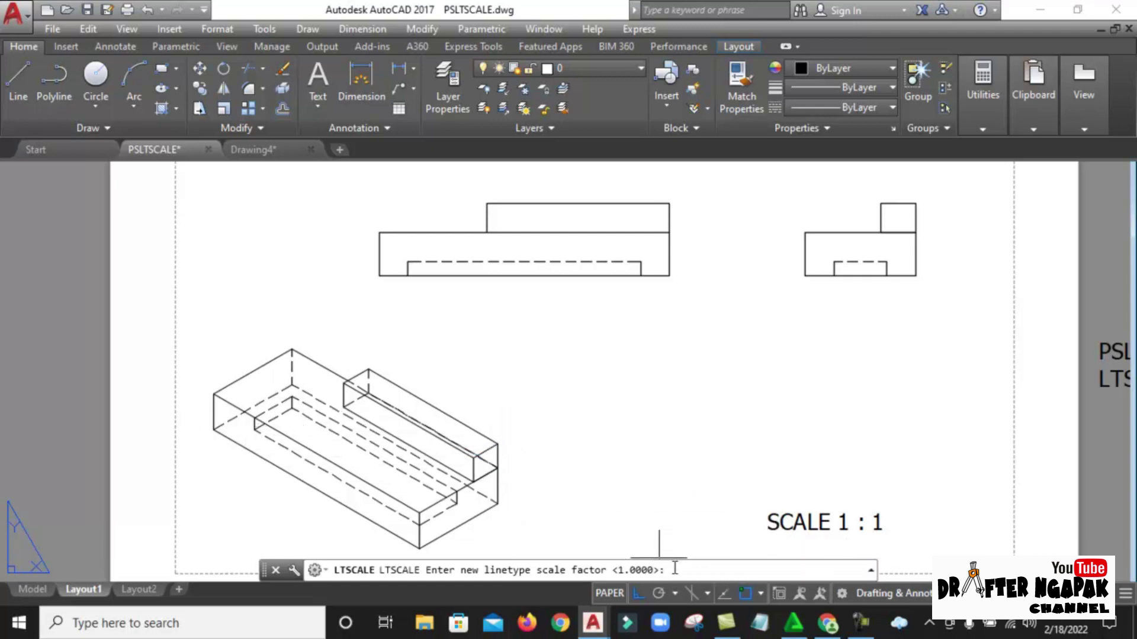
{"action": "type", "text": "0.3"}
{"action": "key", "text": "Return"}
{"action": "key", "text": "Escape"}
{"action": "scroll", "coordinate": [305, 450], "scroll_direction": "up", "scroll_amount": 3}
{"action": "scroll", "coordinate": [261, 393], "scroll_direction": "down", "scroll_amount": 5}
{"action": "scroll", "coordinate": [336, 374], "scroll_direction": "down", "scroll_amount": 2}
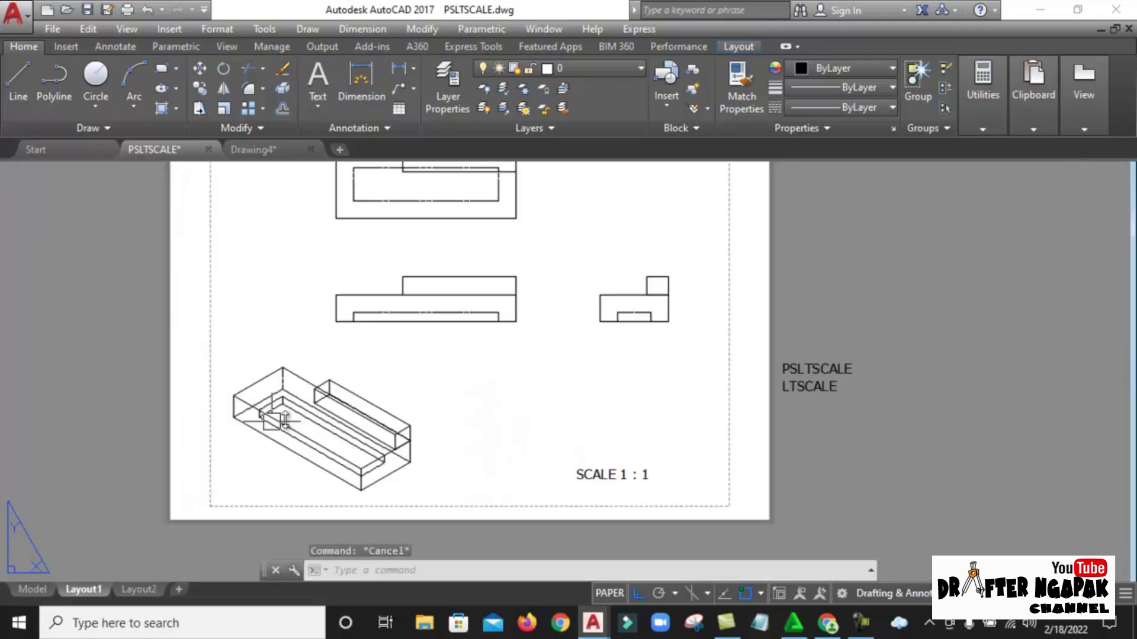
{"action": "middle_click_drag", "start_coordinate": [373, 329], "coordinate": [375, 385]}
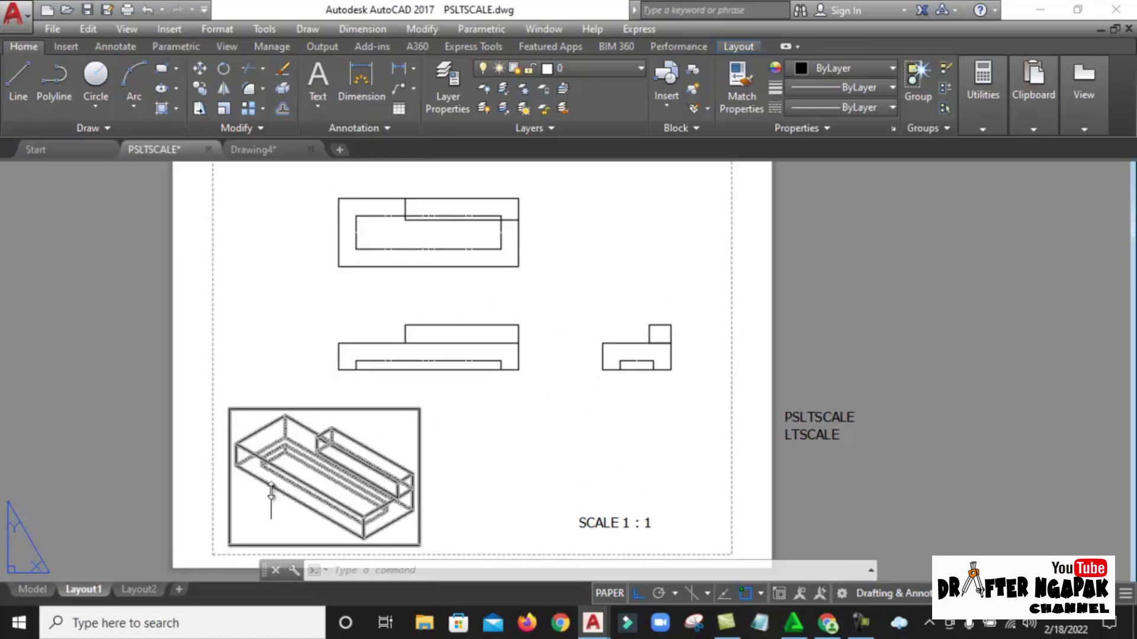
{"action": "scroll", "coordinate": [269, 485], "scroll_direction": "up", "scroll_amount": 4}
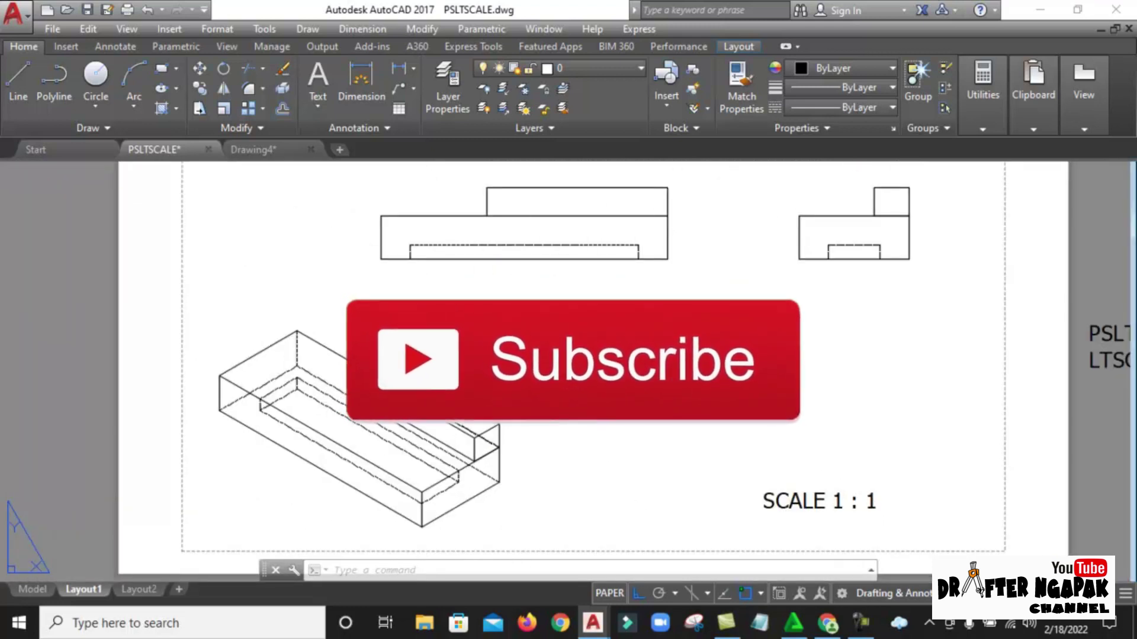
{"action": "middle_click_drag", "start_coordinate": [625, 394], "coordinate": [563, 397]}
Step: Raise the global linetype scale from 0.3 by entering 1 at the LTSCALE prompt
{"action": "type", "text": "LT"}
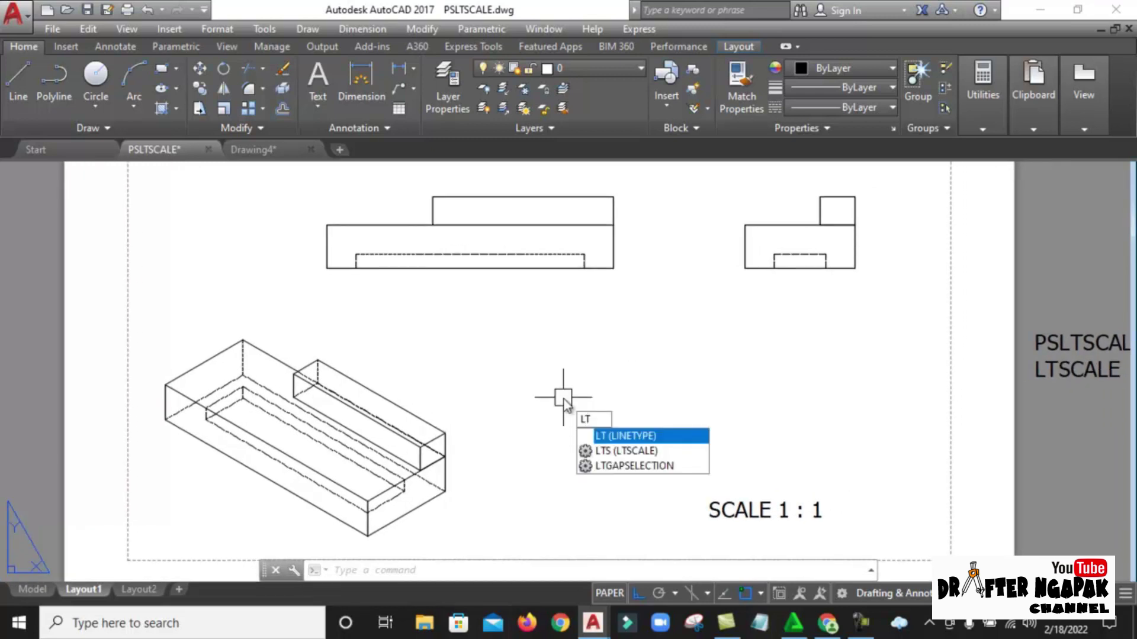
{"action": "left_click", "coordinate": [622, 455]}
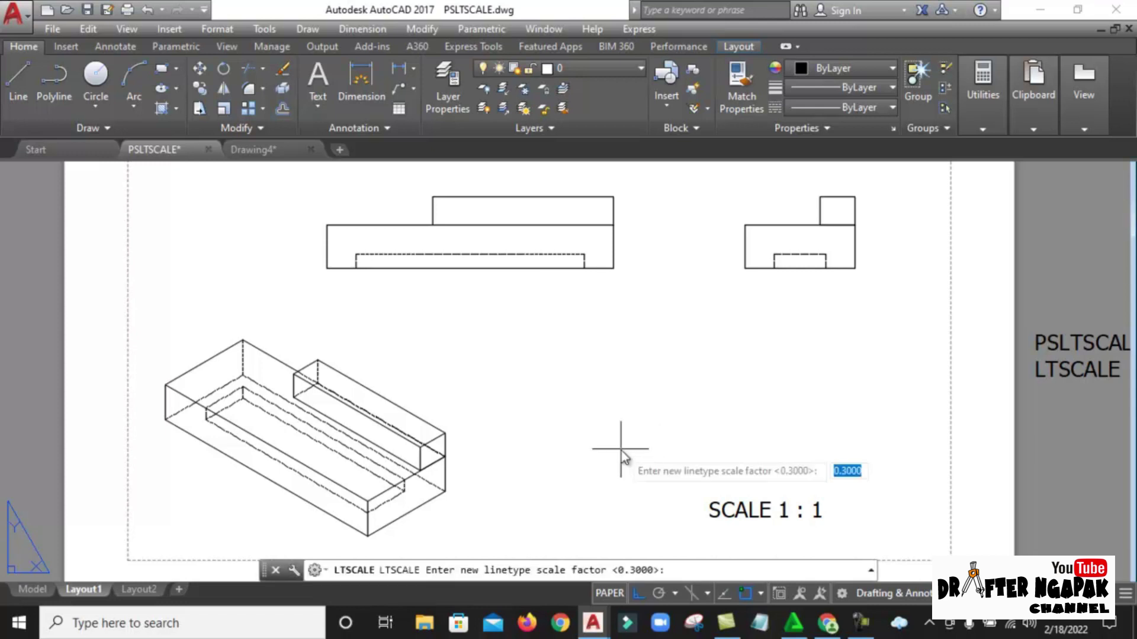
{"action": "type", "text": "1"}
{"action": "key", "text": "Return"}
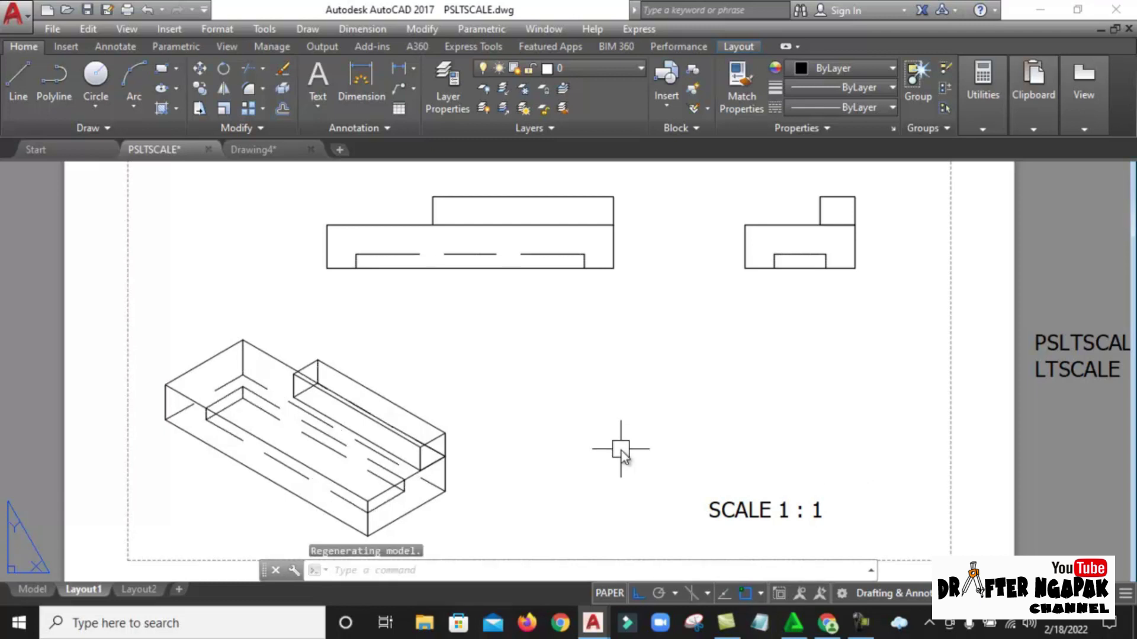
{"action": "scroll", "coordinate": [403, 432], "scroll_direction": "down", "scroll_amount": 2}
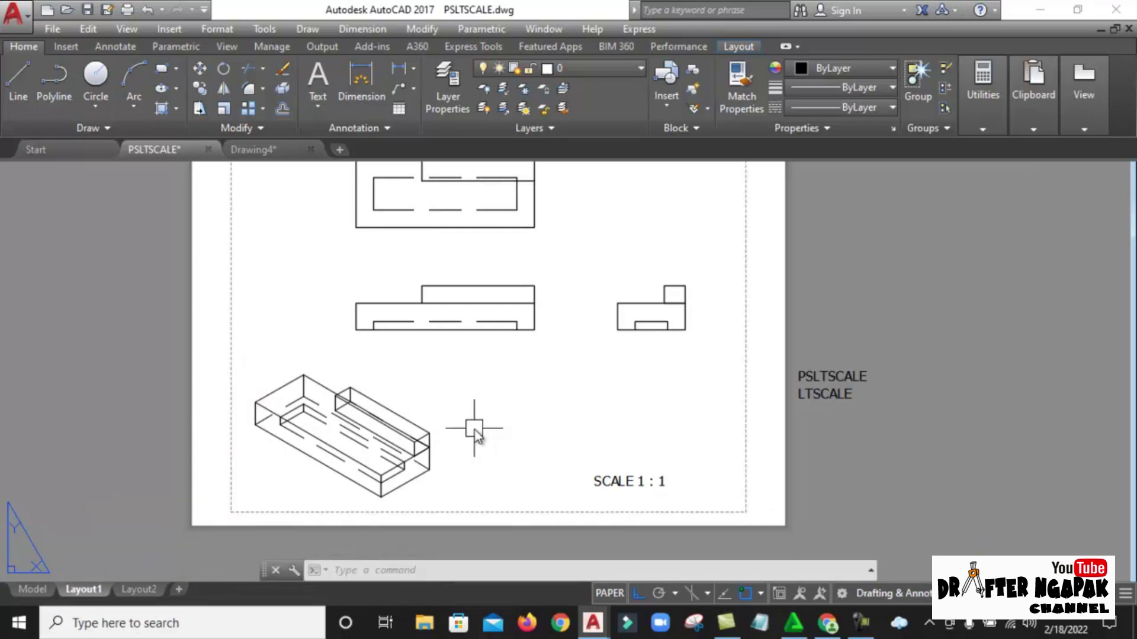
Step: Set LTSCALE back to 1 and zoom to the drawing extents
{"action": "type", "text": "L"}
{"action": "type", "text": "TS"}
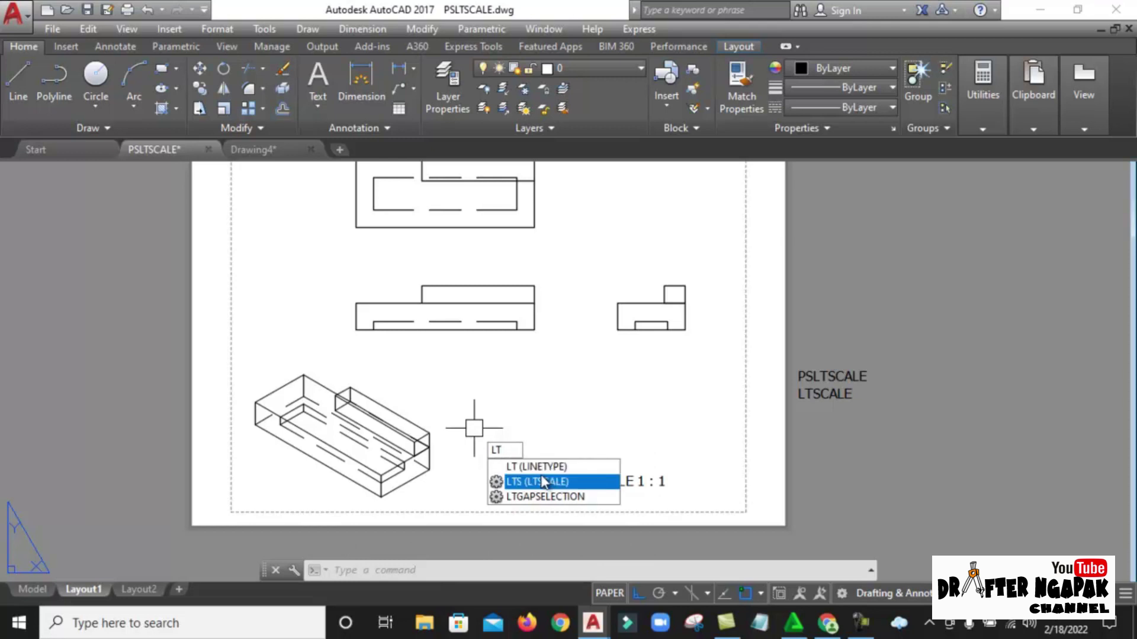
{"action": "key", "text": "Return"}
{"action": "key", "text": "Return"}
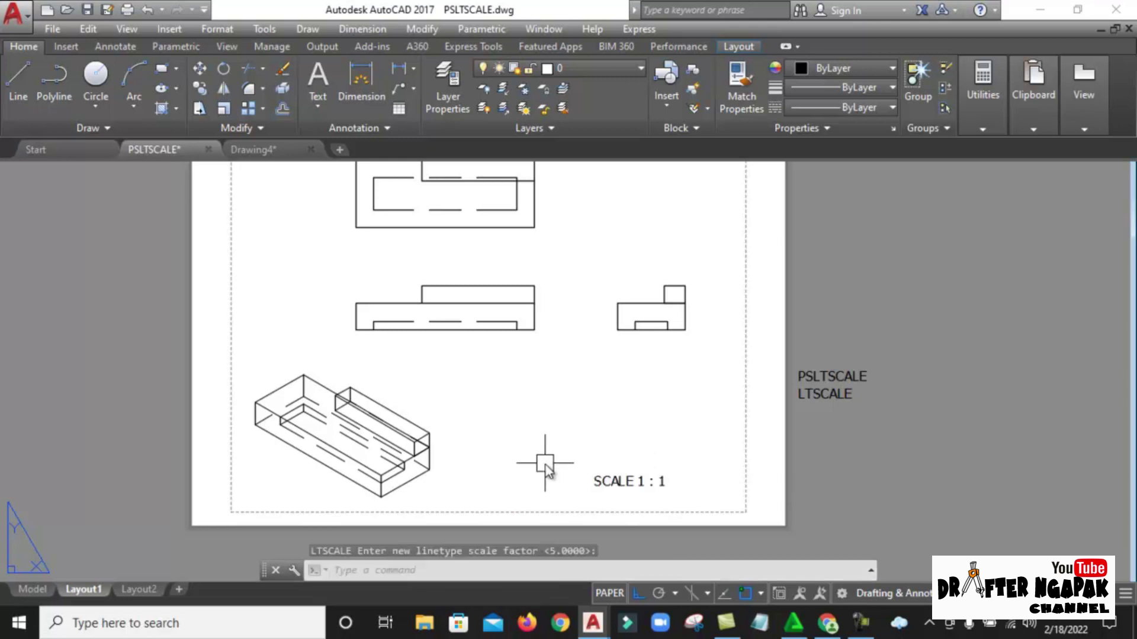
{"action": "key", "text": "Escape"}
{"action": "type", "text": "LT"}
{"action": "key", "text": "BackSpace"}
{"action": "key", "text": "BackSpace"}
{"action": "key", "text": "Return"}
{"action": "type", "text": "1"}
{"action": "key", "text": "Return"}
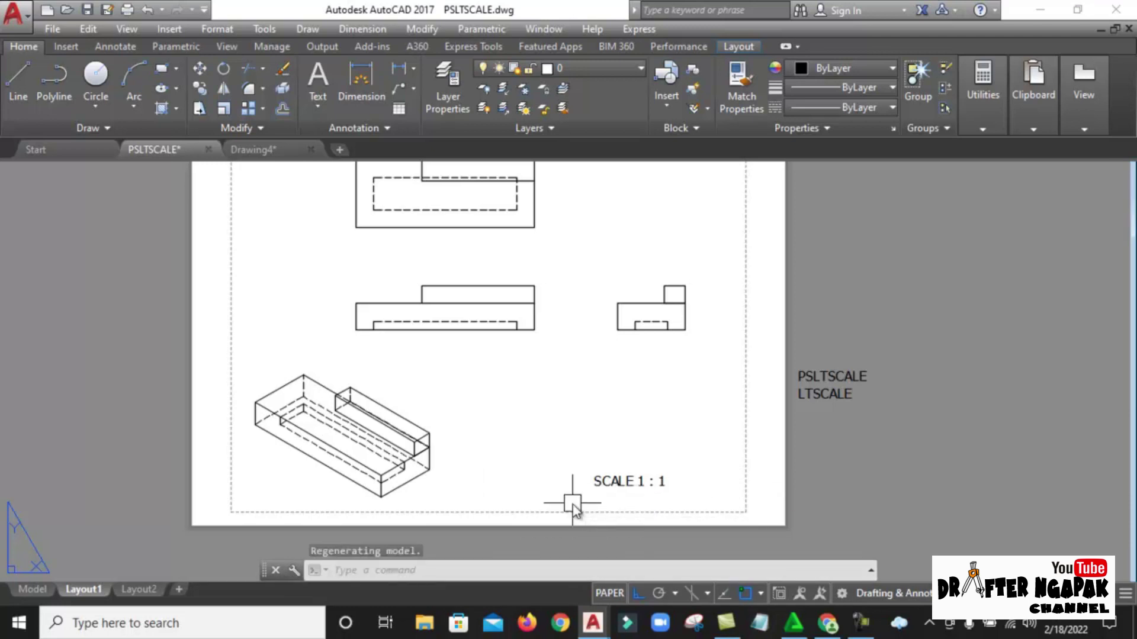
{"action": "middle_click", "coordinate": [639, 449]}
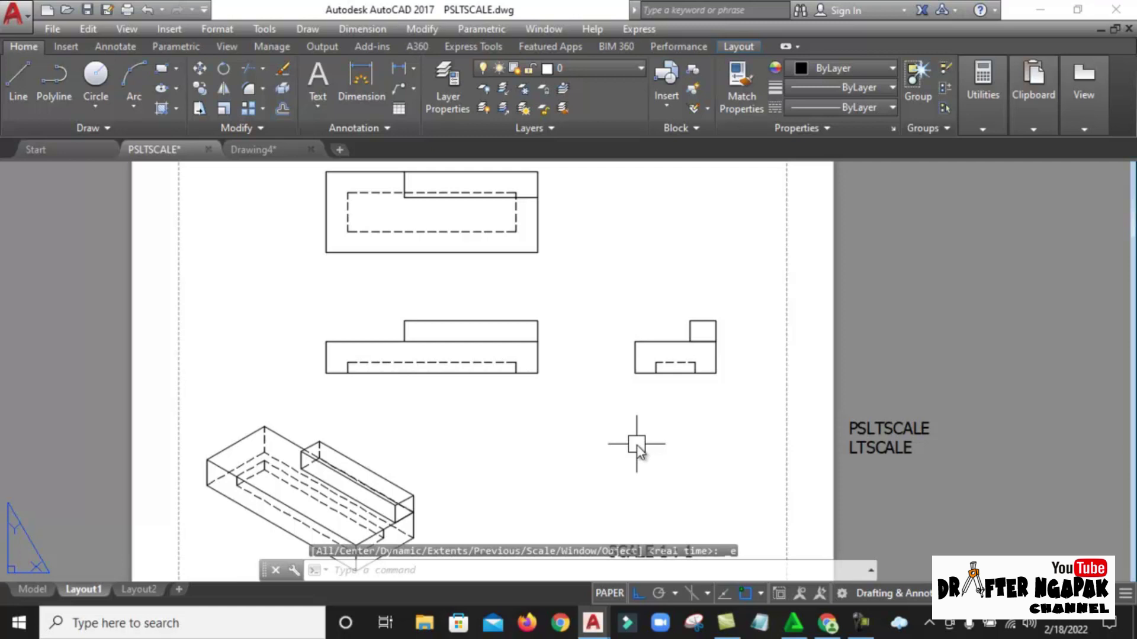